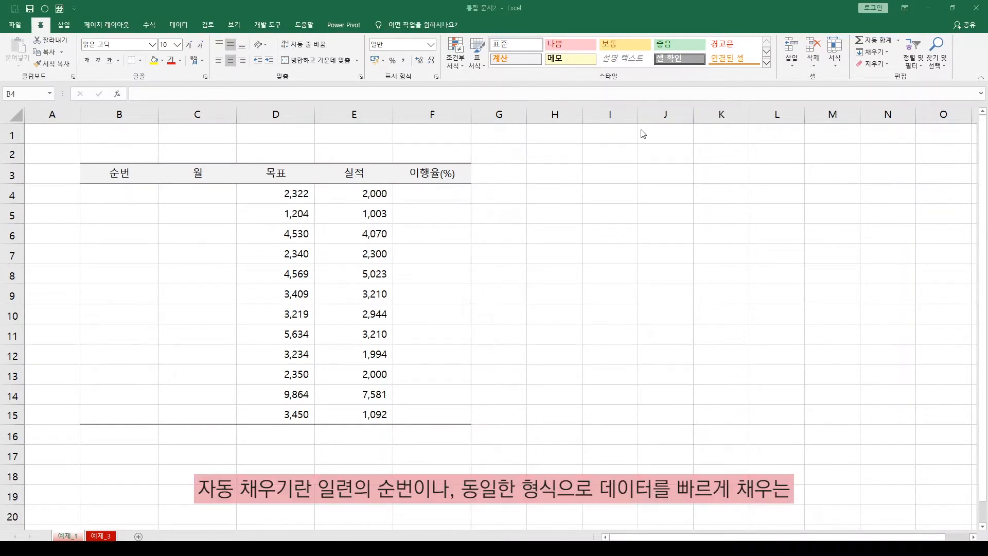
Enter 1 in cell B4, the first cell under the 순번 header
{"action": "left_click", "coordinate": [124, 192]}
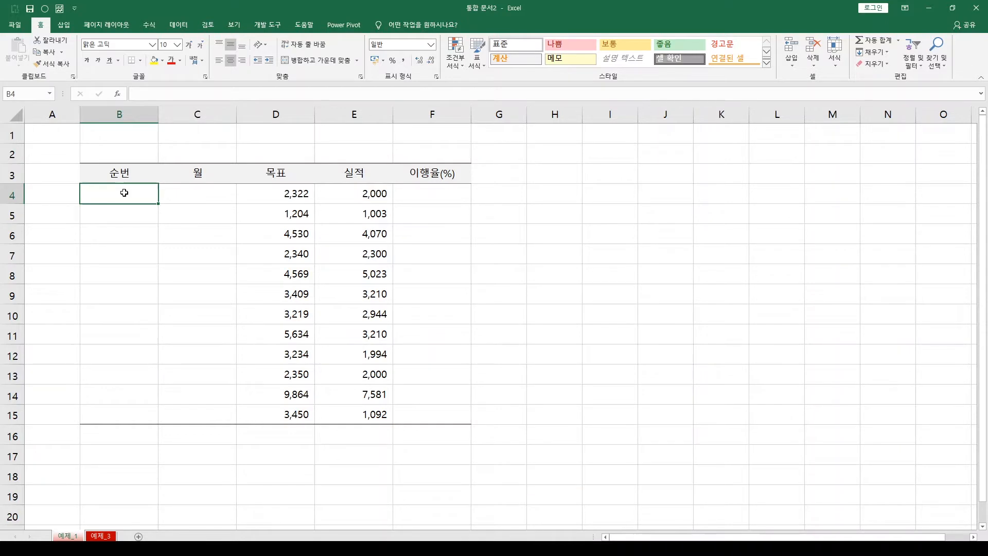
{"action": "type", "text": "1"}
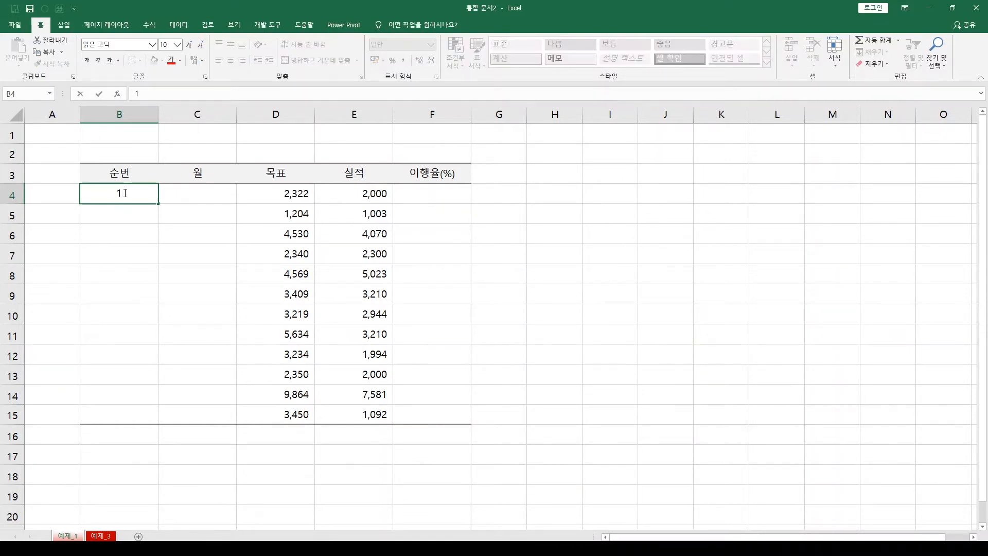
{"action": "key", "text": "Return"}
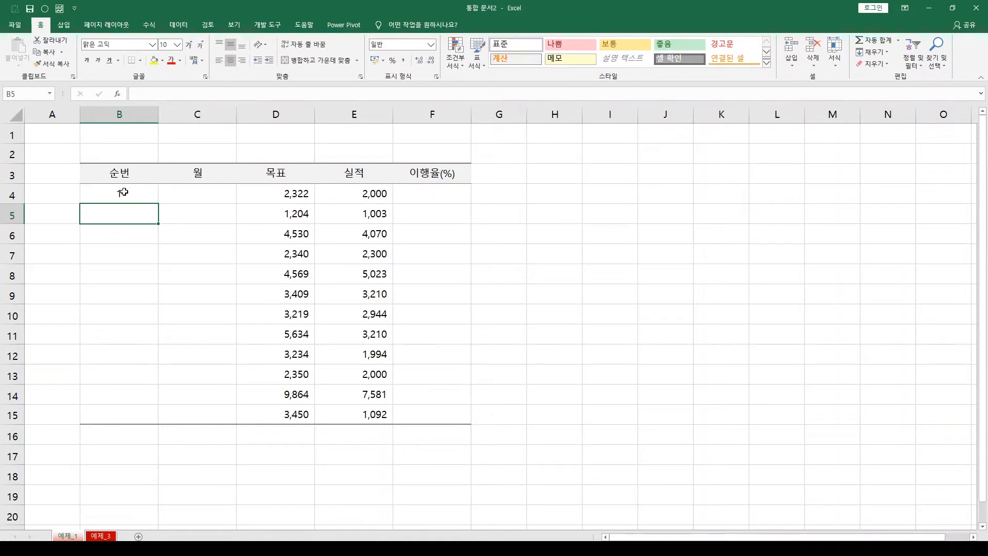
Fill the 1 in B4 down to B15 as plain copies twice, undoing the fill each time
{"action": "left_click", "coordinate": [124, 192]}
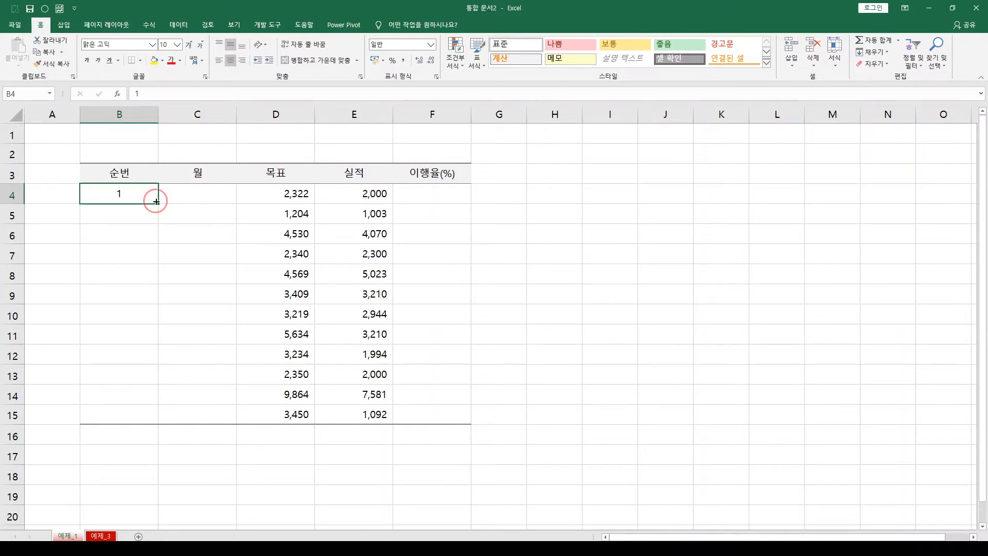
{"action": "double_click", "coordinate": [157, 201]}
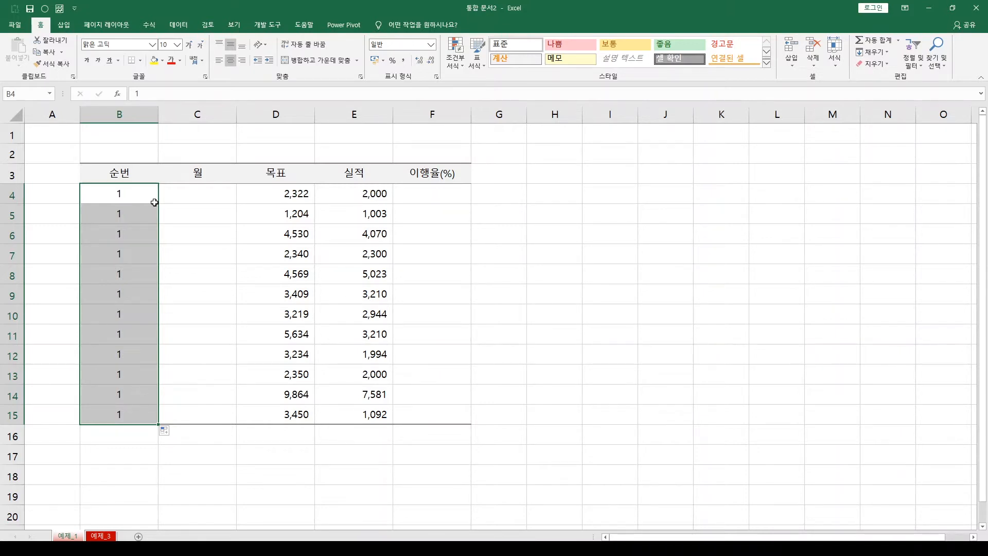
{"action": "key", "text": "ctrl+z"}
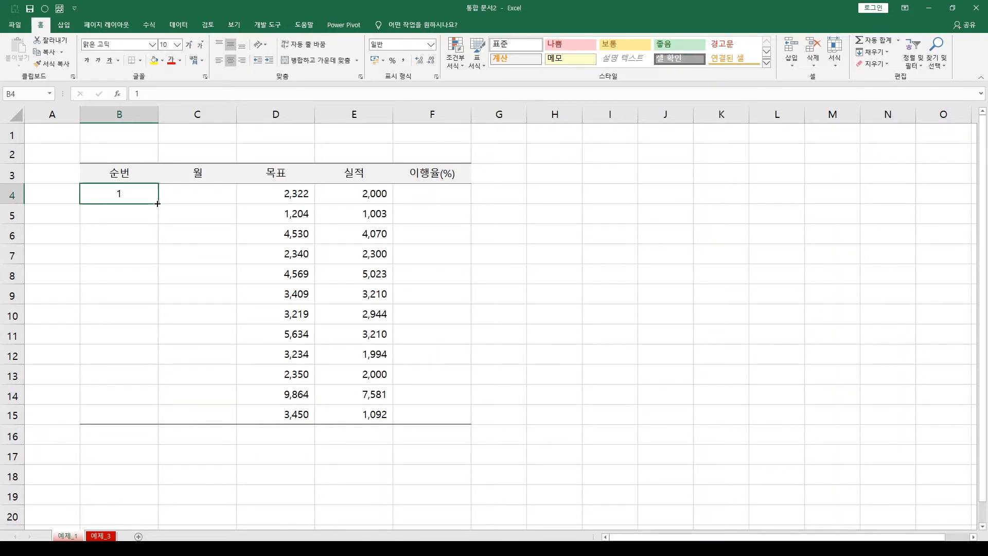
{"action": "left_click_drag", "start_coordinate": [158, 204], "coordinate": [150, 419]}
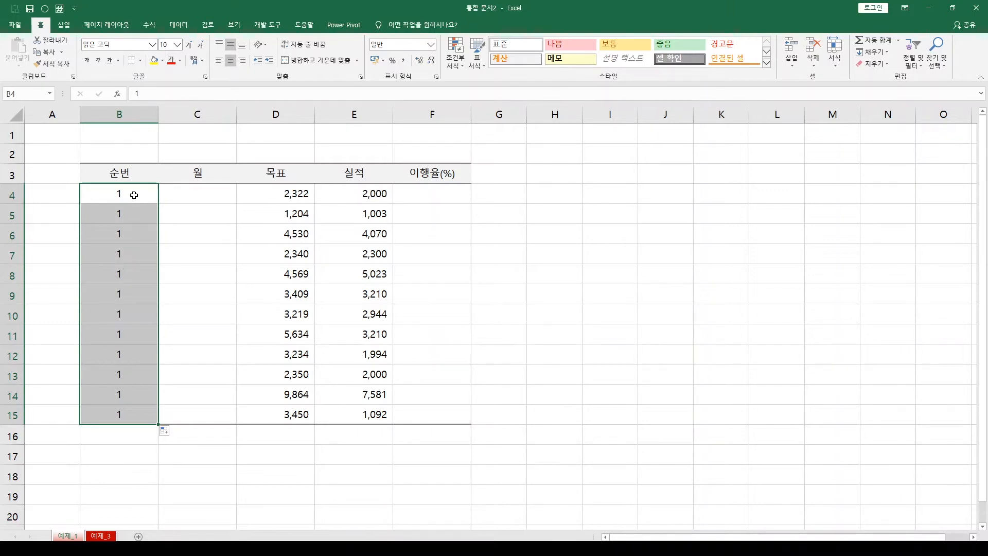
{"action": "key", "text": "ctrl+z"}
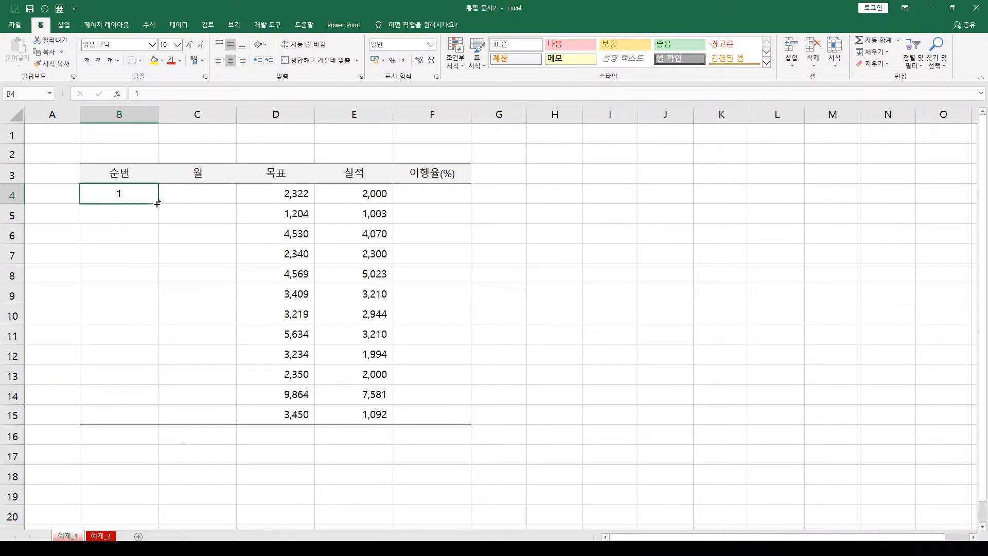
Fill B4:B15 with the series 1 to 12, once directly and once through the 연속 데이터 채우기 option, undoing each fill
{"action": "left_click_drag", "start_coordinate": [157, 203], "coordinate": [162, 428]}
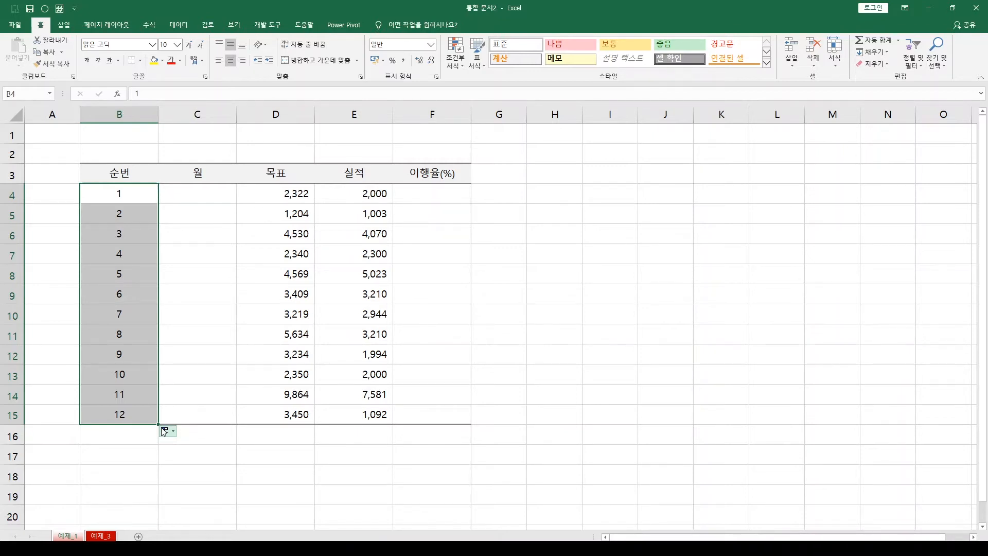
{"action": "key", "text": "ctrl+z"}
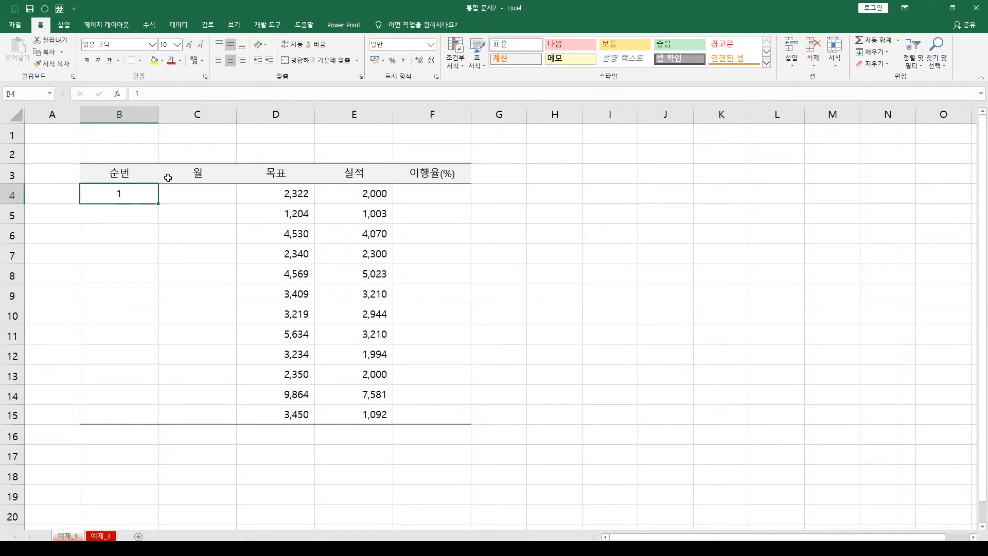
{"action": "double_click", "coordinate": [159, 204]}
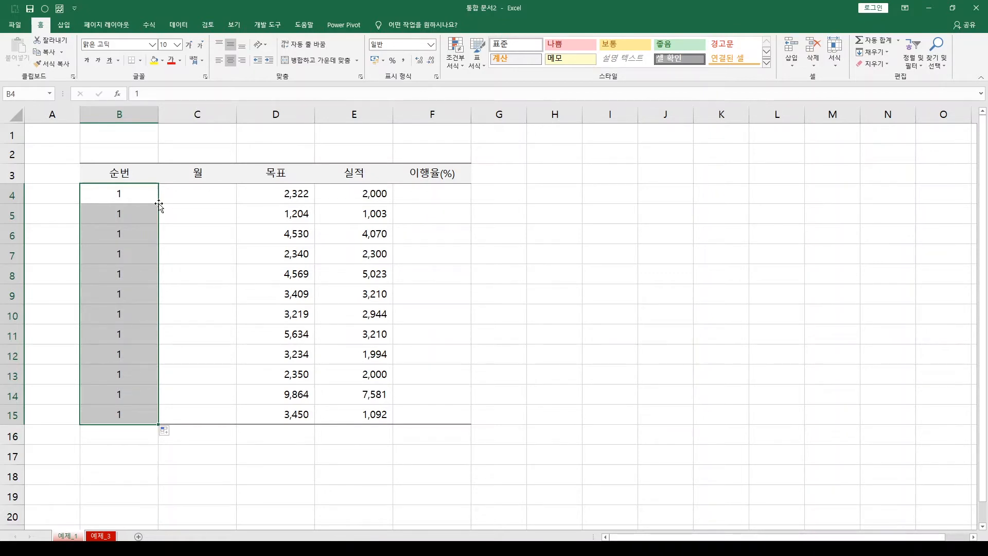
{"action": "left_click", "coordinate": [171, 434]}
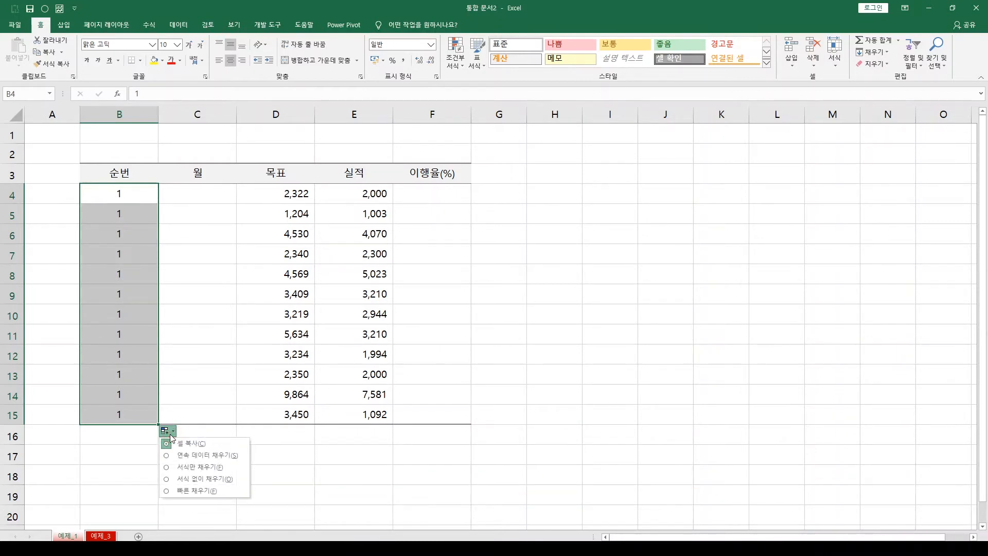
{"action": "left_click", "coordinate": [228, 457]}
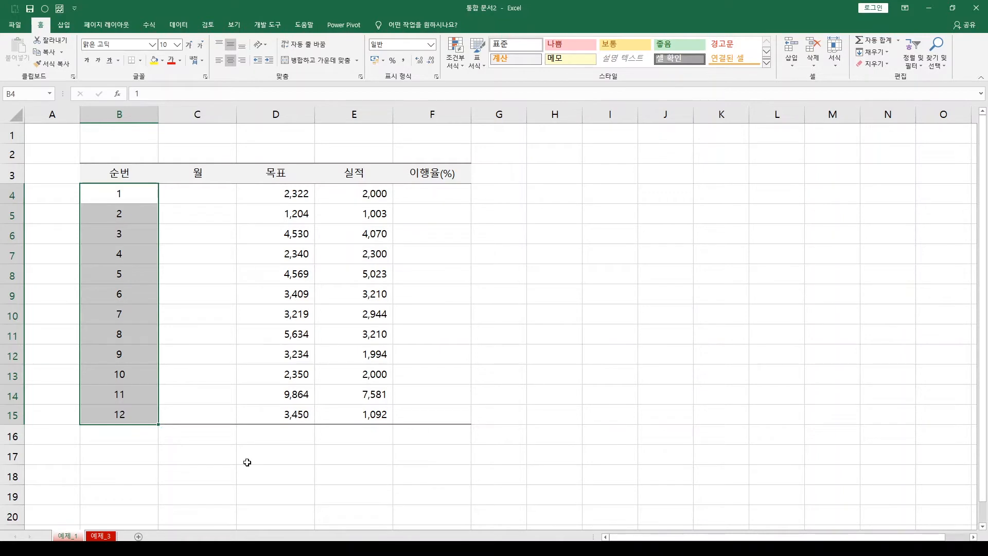
{"action": "key", "text": "ctrl+z"}
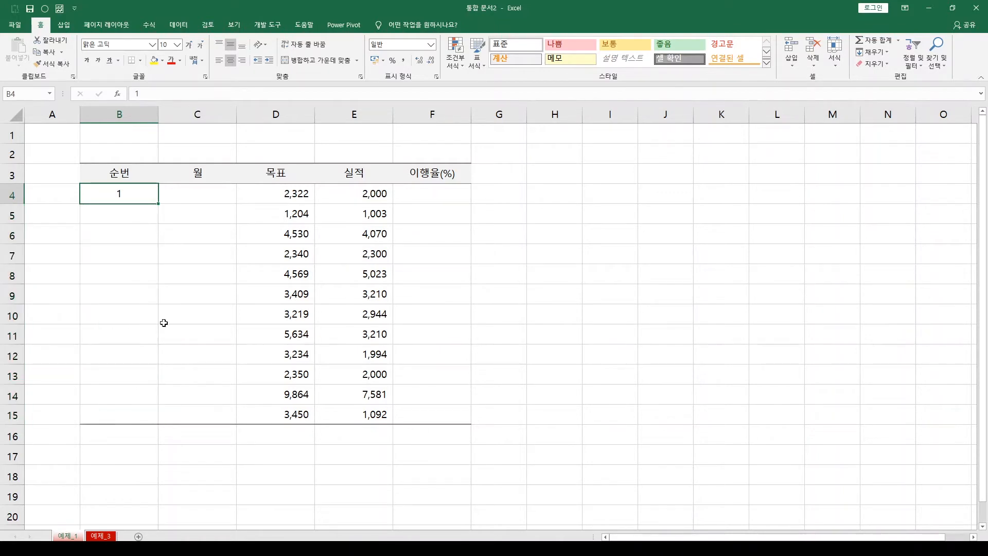
Enter 3 in B5, extend the 1, 3 pattern down to B15, and undo both the fill and the entry
{"action": "double_click", "coordinate": [146, 216]}
{"action": "type", "text": "3"}
{"action": "key", "text": "Return"}
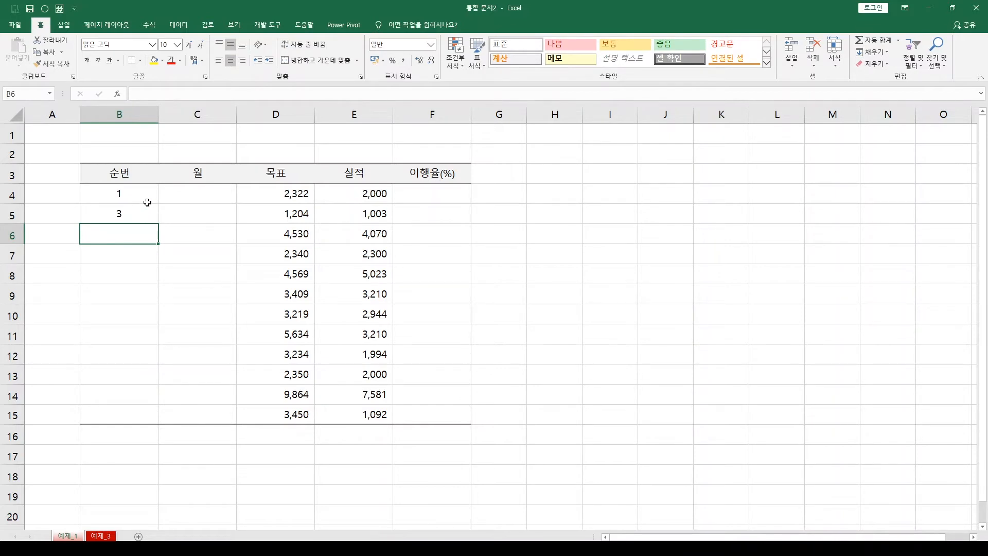
{"action": "left_click_drag", "start_coordinate": [147, 201], "coordinate": [153, 212]}
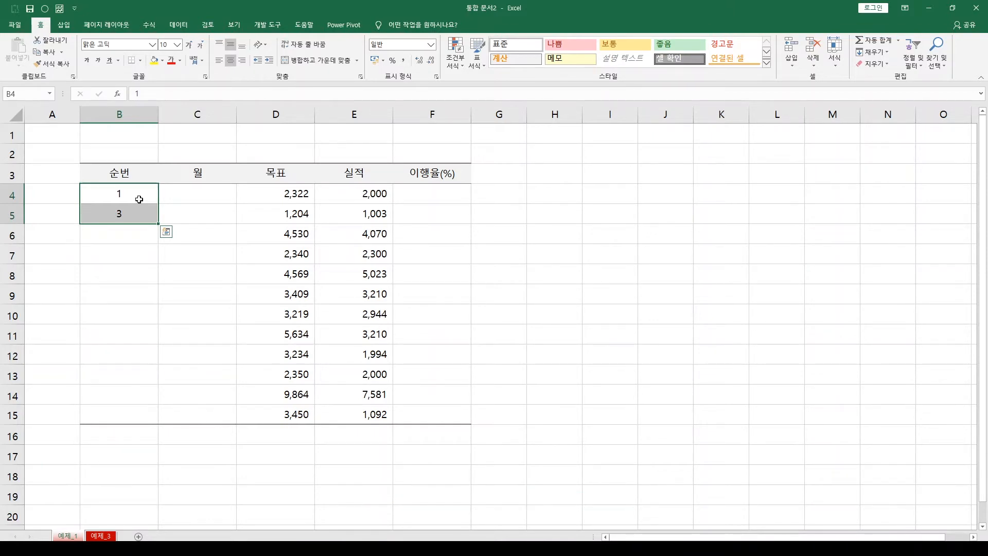
{"action": "double_click", "coordinate": [159, 224]}
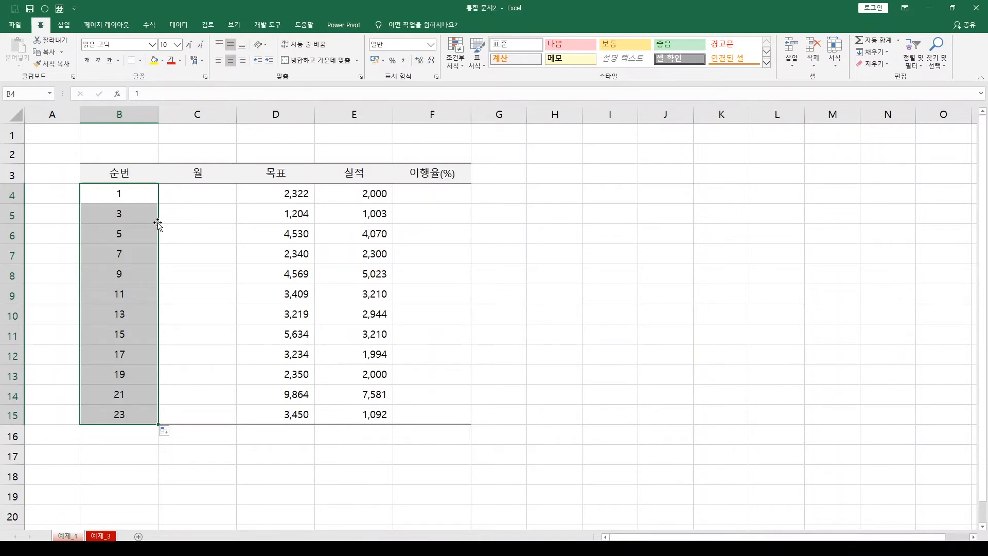
{"action": "key", "text": "ctrl+z"}
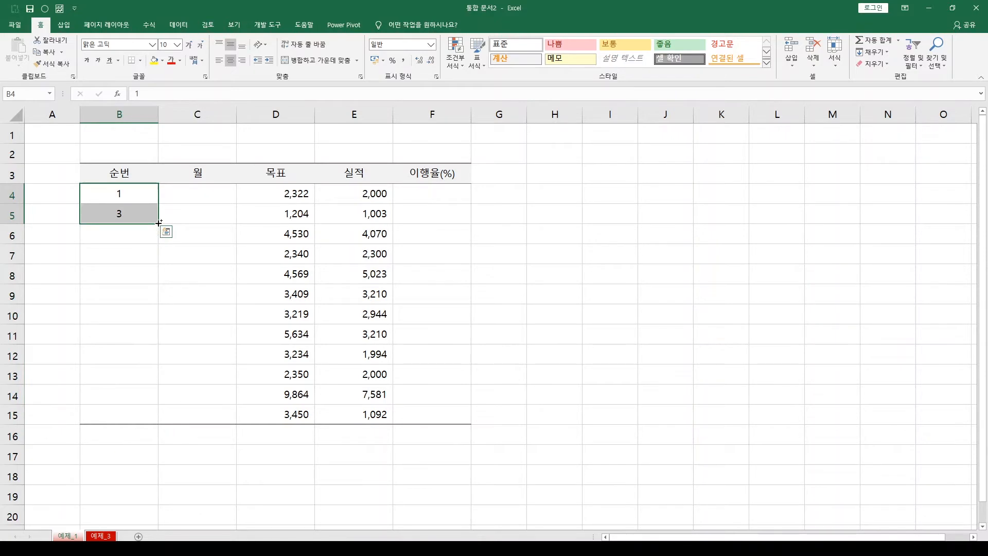
{"action": "key", "text": "ctrl+z"}
{"action": "left_click", "coordinate": [144, 199]}
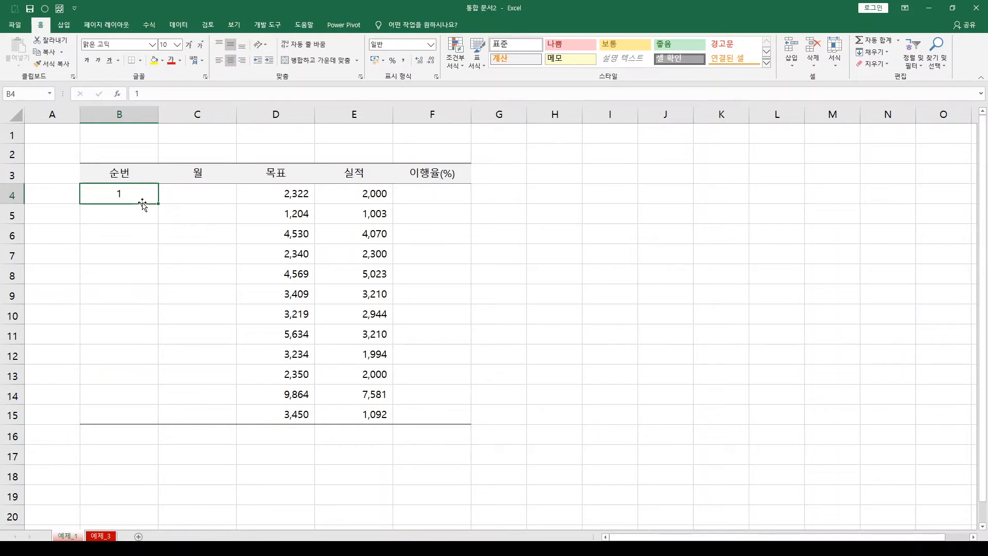
{"action": "left_click_drag", "start_coordinate": [289, 194], "coordinate": [278, 407]}
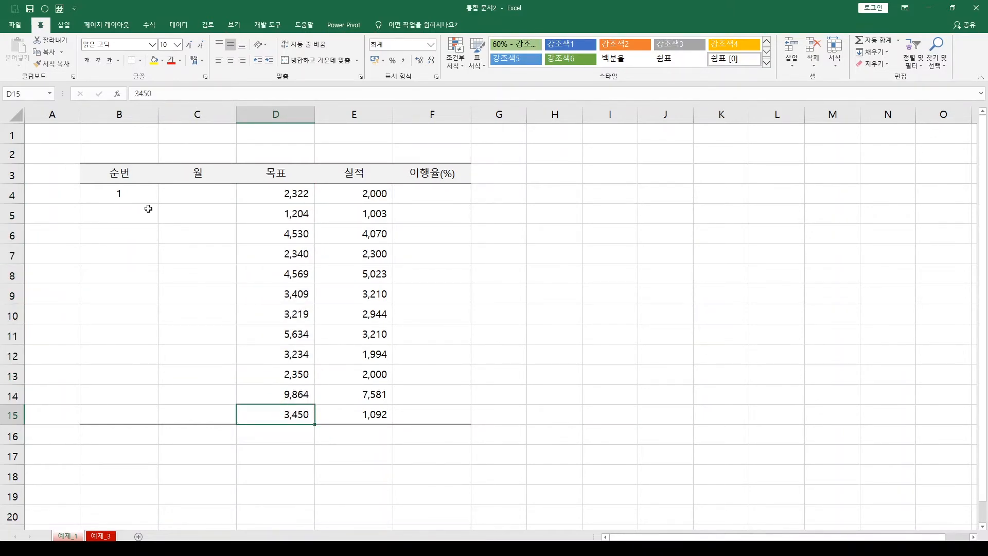
{"action": "left_click", "coordinate": [139, 195]}
{"action": "left_click_drag", "start_coordinate": [302, 417], "coordinate": [335, 414]}
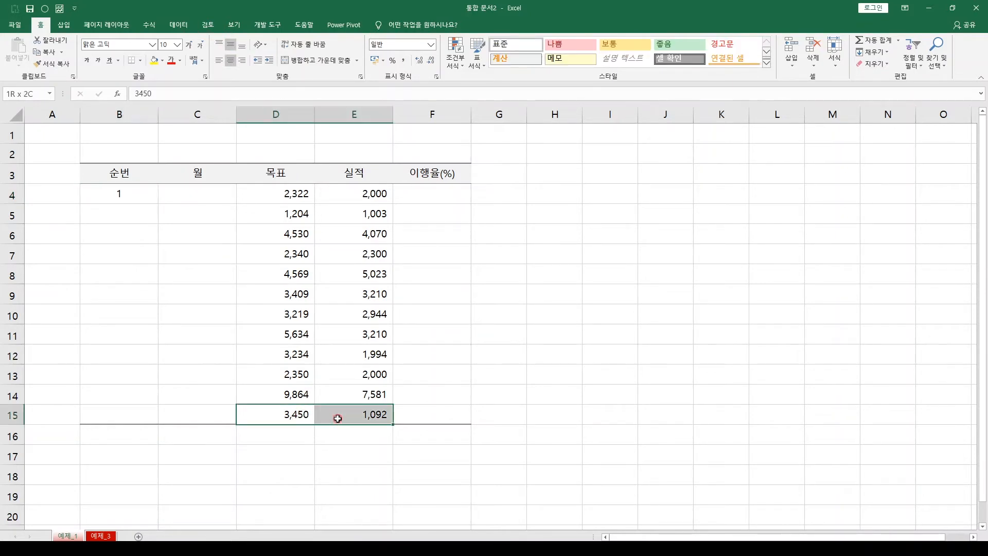
Copy the 1 in B4 down through B15 and undo the fill
{"action": "left_click", "coordinate": [130, 189]}
{"action": "left_click_drag", "start_coordinate": [157, 203], "coordinate": [155, 424]}
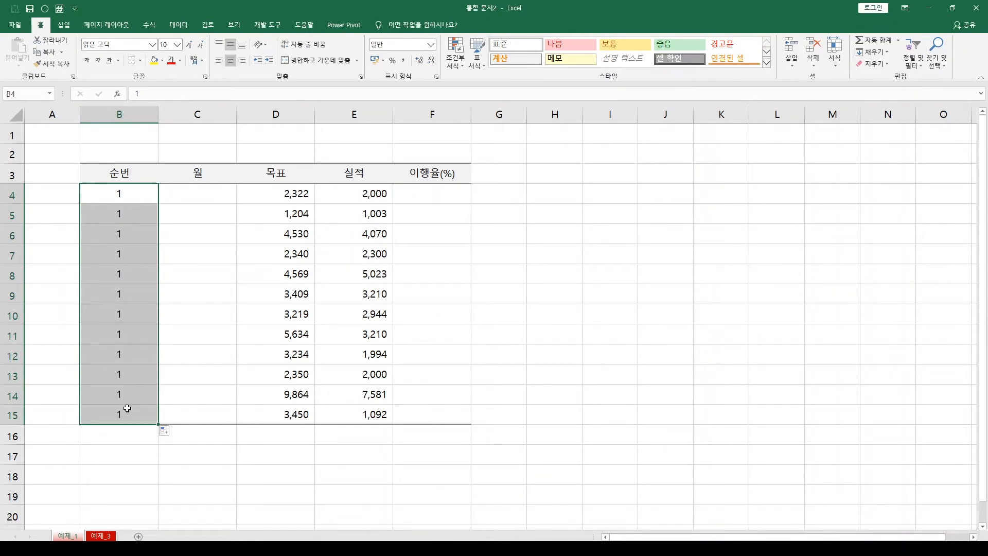
{"action": "key", "text": "ctrl+z"}
Clear D11:E15, auto-fill the 1 from B4 down to B10 along the remaining data, and undo both changes
{"action": "left_click_drag", "start_coordinate": [282, 334], "coordinate": [365, 414]}
{"action": "key", "text": "Delete"}
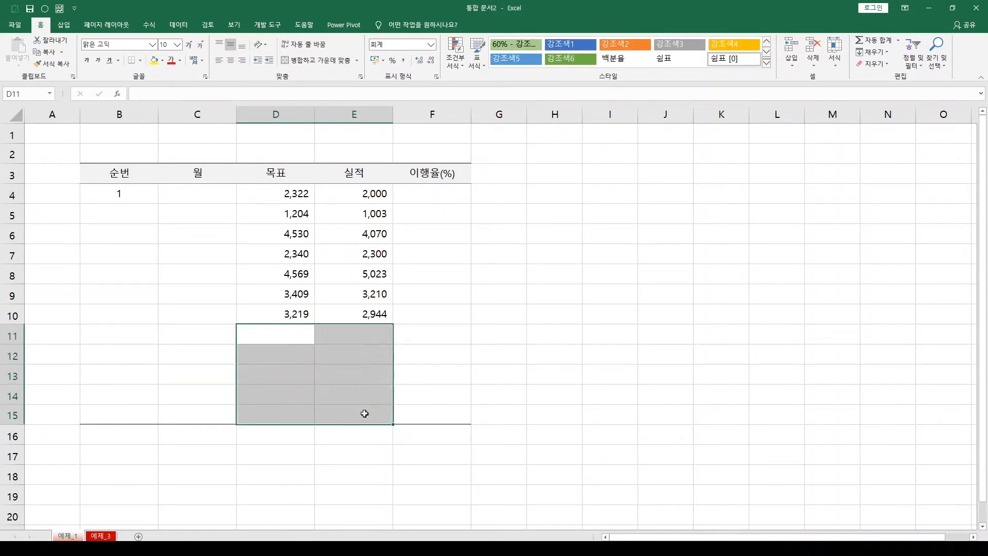
{"action": "left_click", "coordinate": [147, 193]}
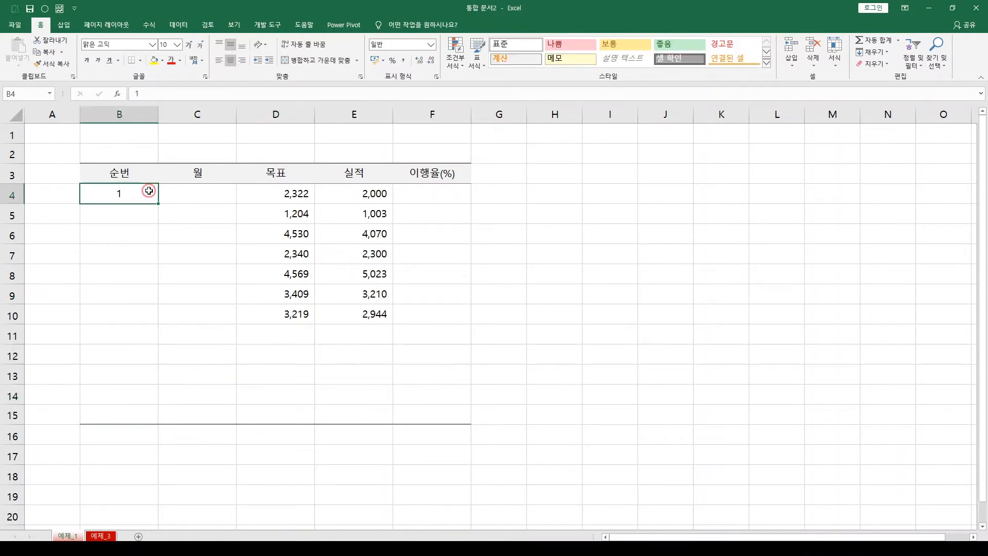
{"action": "double_click", "coordinate": [159, 202]}
{"action": "left_click", "coordinate": [129, 313]}
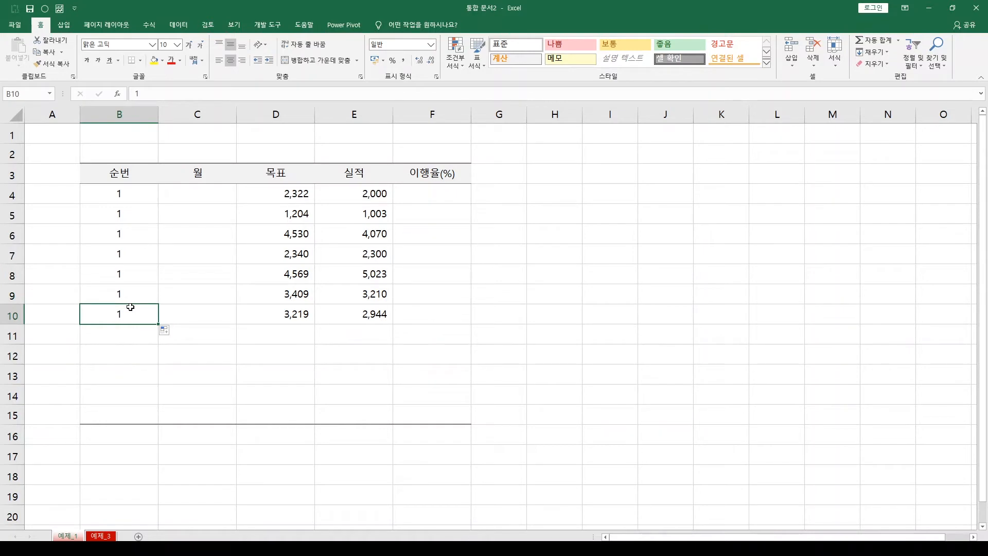
{"action": "key", "text": "ctrl+z"}
{"action": "key", "text": "ctrl+z"}
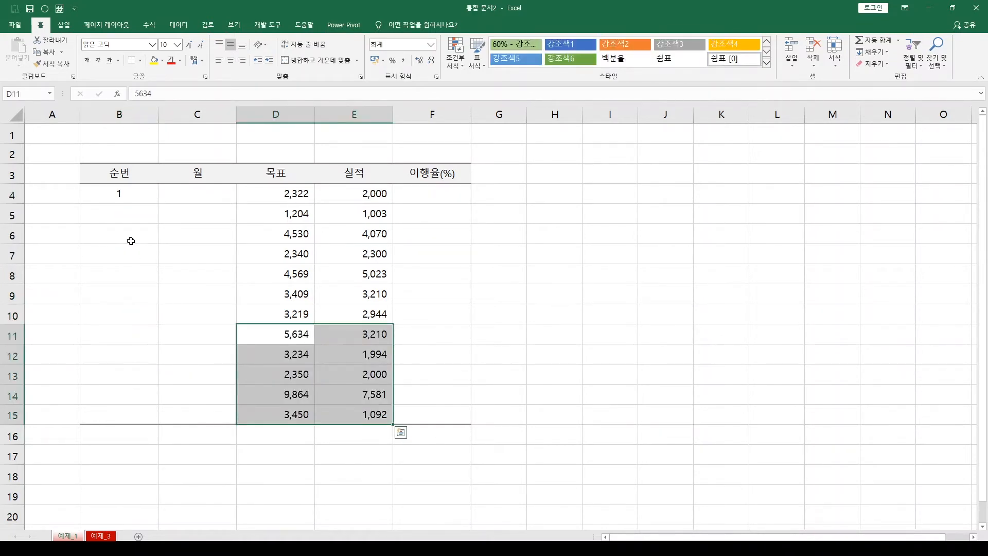
{"action": "left_click", "coordinate": [150, 193]}
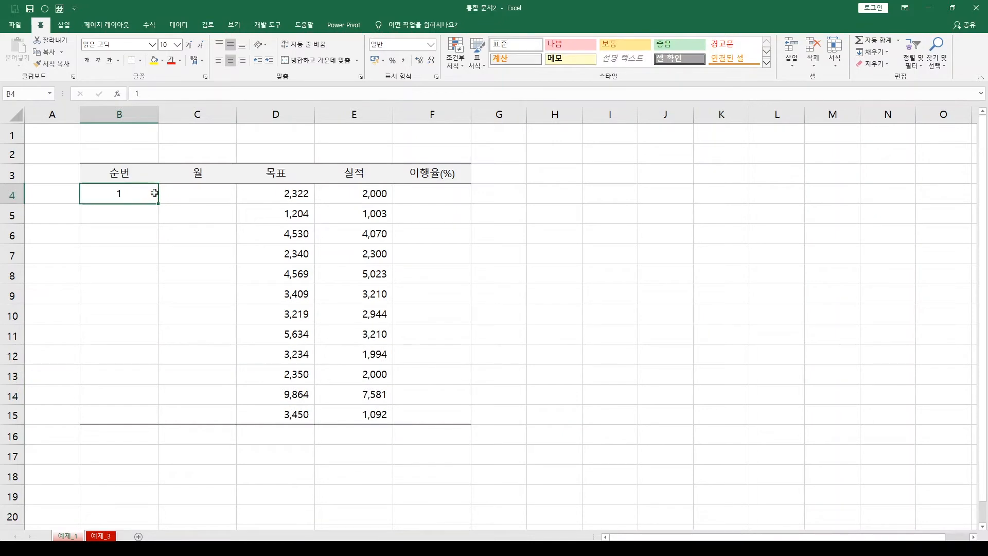
Enter 1 in B18 below the table and try to auto-fill it downward without choosing an end cell
{"action": "left_click", "coordinate": [135, 474]}
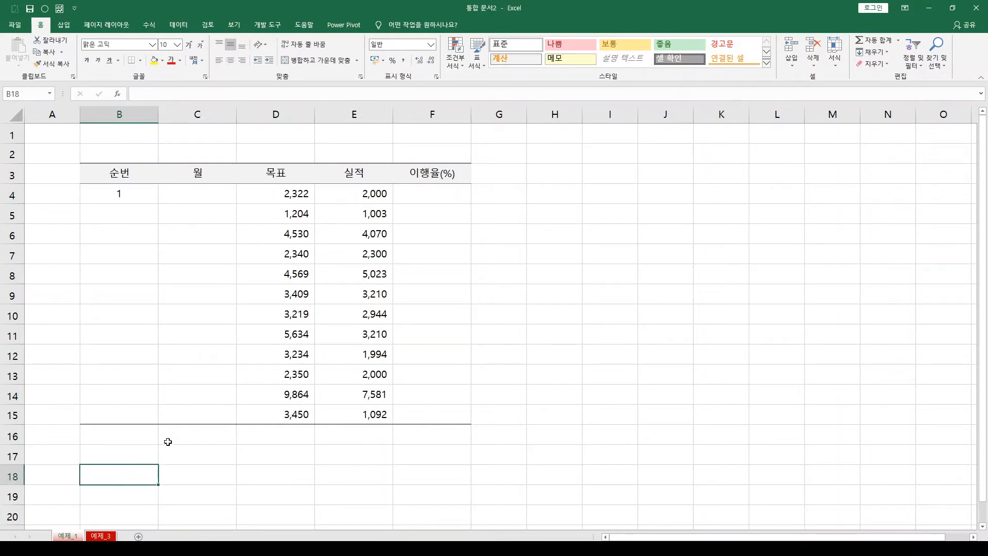
{"action": "type", "text": "1"}
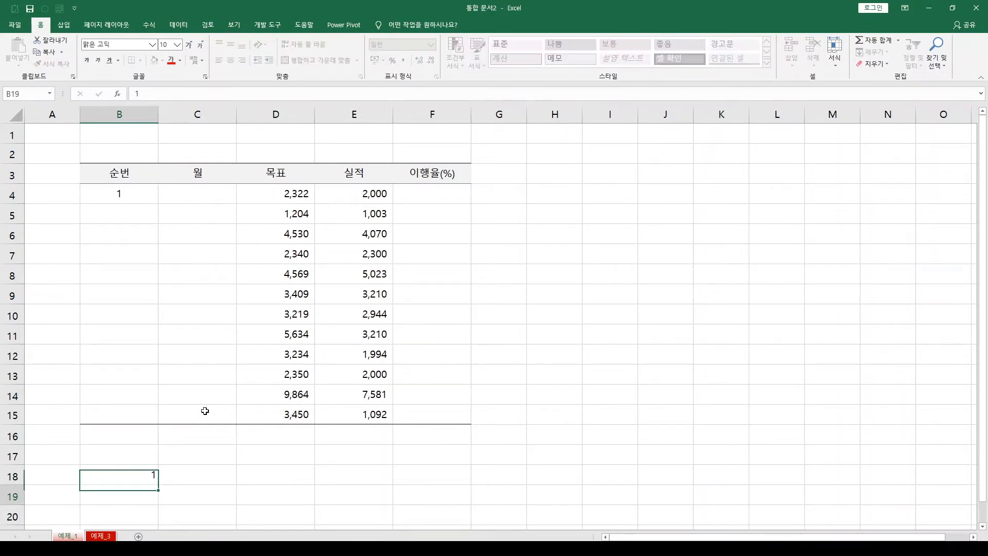
{"action": "key", "text": "ctrl+Return"}
{"action": "scroll", "coordinate": [206, 409], "scroll_direction": "down", "scroll_amount": 2}
{"action": "left_click", "coordinate": [159, 365]}
{"action": "left_click_drag", "start_coordinate": [159, 364], "coordinate": [159, 365]}
{"action": "double_click", "coordinate": [159, 365]}
{"action": "double_click", "coordinate": [160, 365]}
{"action": "double_click", "coordinate": [160, 365]}
{"action": "double_click", "coordinate": [159, 365]}
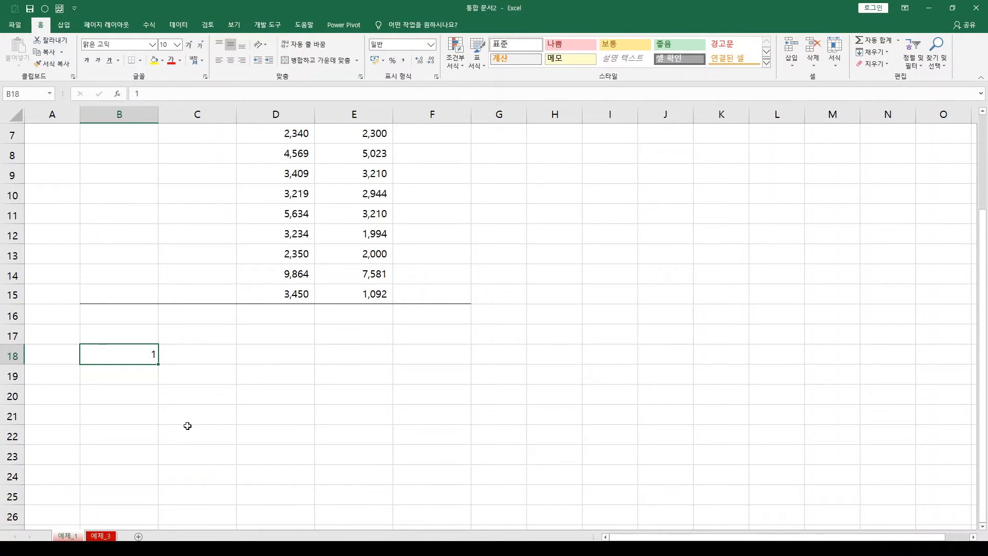
Fill the 1 in B18 down to B26 as copies and clear the filled cells
{"action": "left_click_drag", "start_coordinate": [159, 364], "coordinate": [151, 520]}
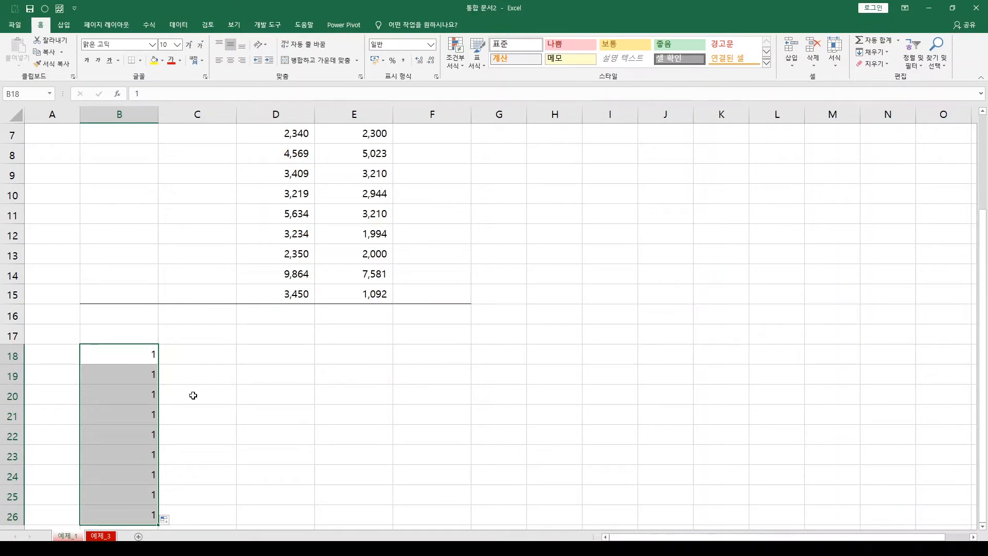
{"action": "key", "text": "Delete"}
{"action": "scroll", "coordinate": [193, 395], "scroll_direction": "up", "scroll_amount": 2}
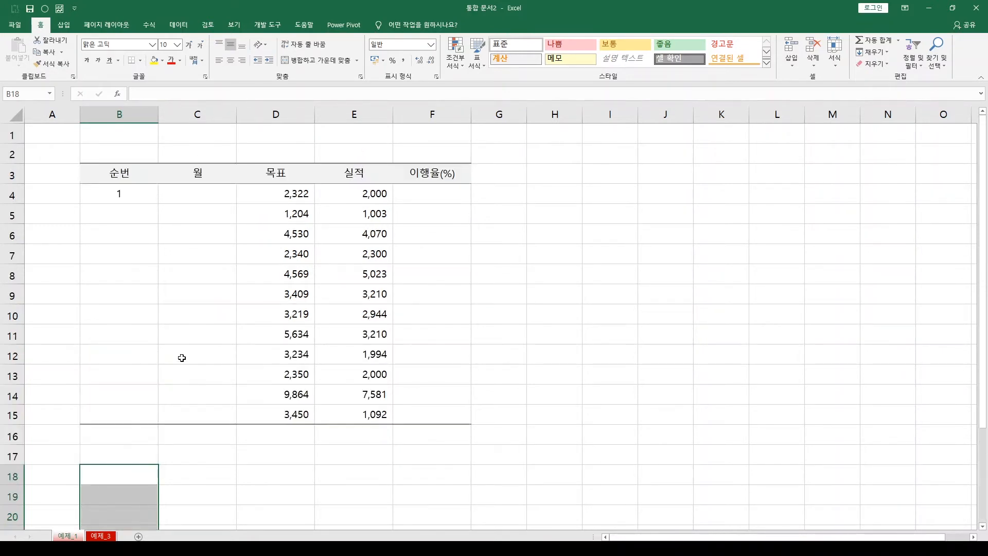
Fill B4:B15 in the 순번 column with the consecutive numbers 1 to 12 and select C4 under 월
{"action": "left_click", "coordinate": [155, 190]}
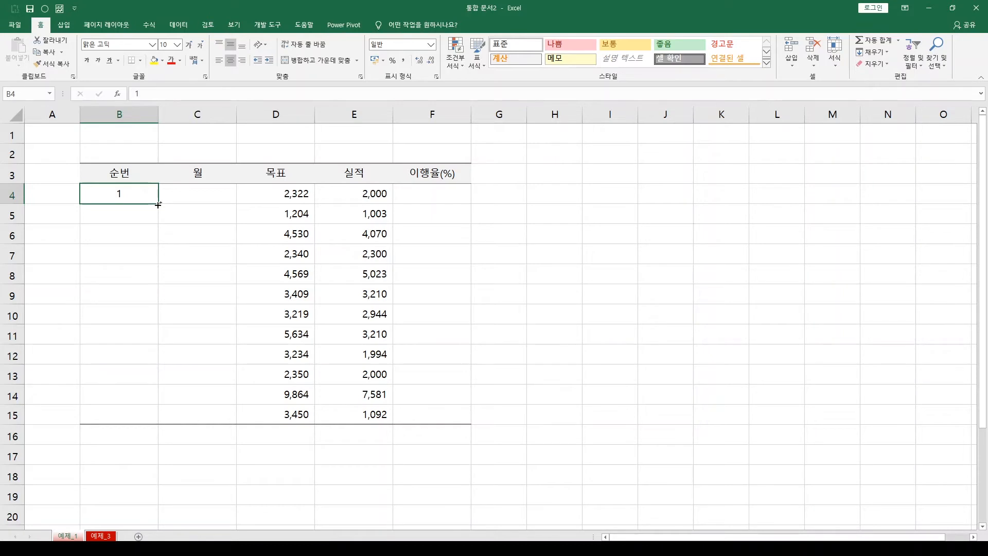
{"action": "left_click_drag", "start_coordinate": [158, 205], "coordinate": [154, 417]}
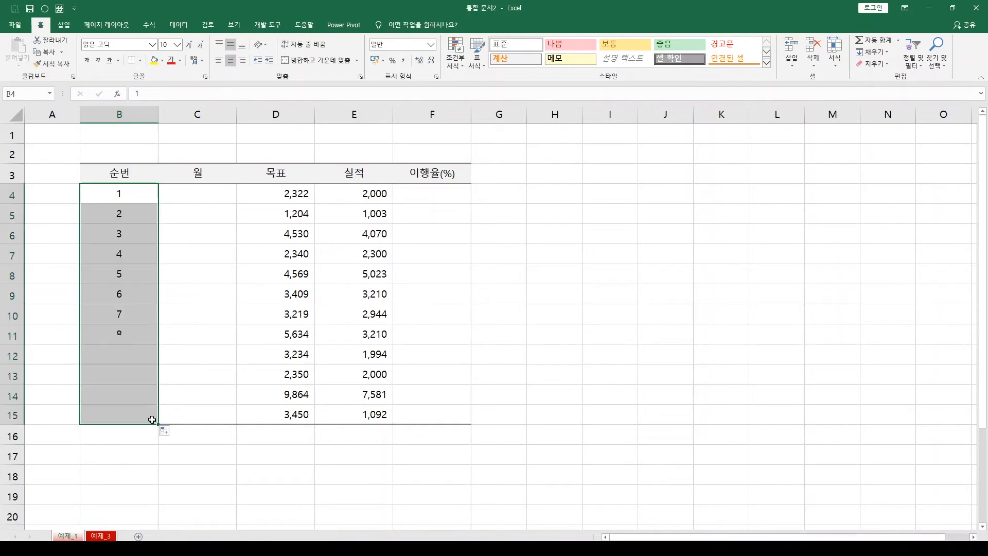
{"action": "left_click", "coordinate": [204, 190]}
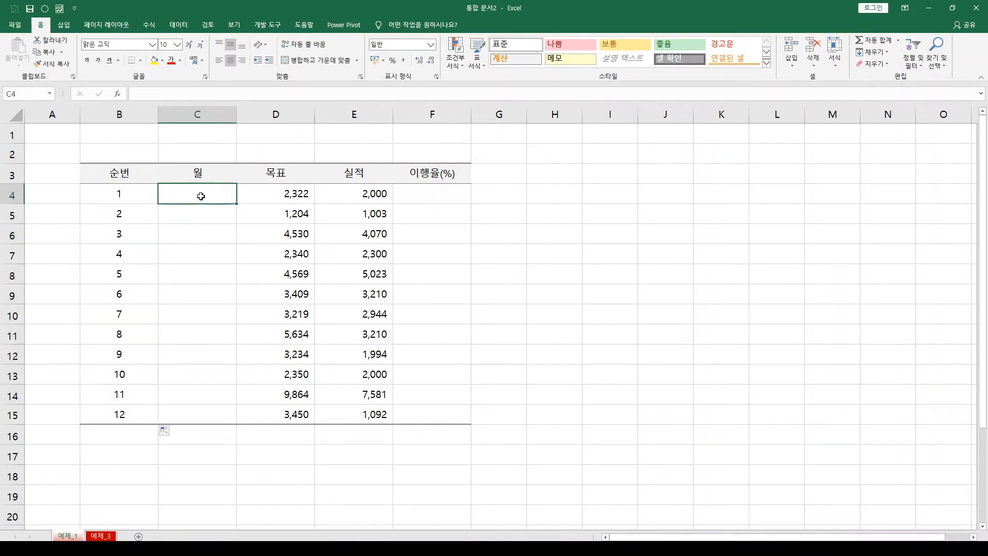
Enter 1월 in C4 and auto-fill the 월 column down to C15 with the months 1월 to 12월
{"action": "type", "text": "1"}
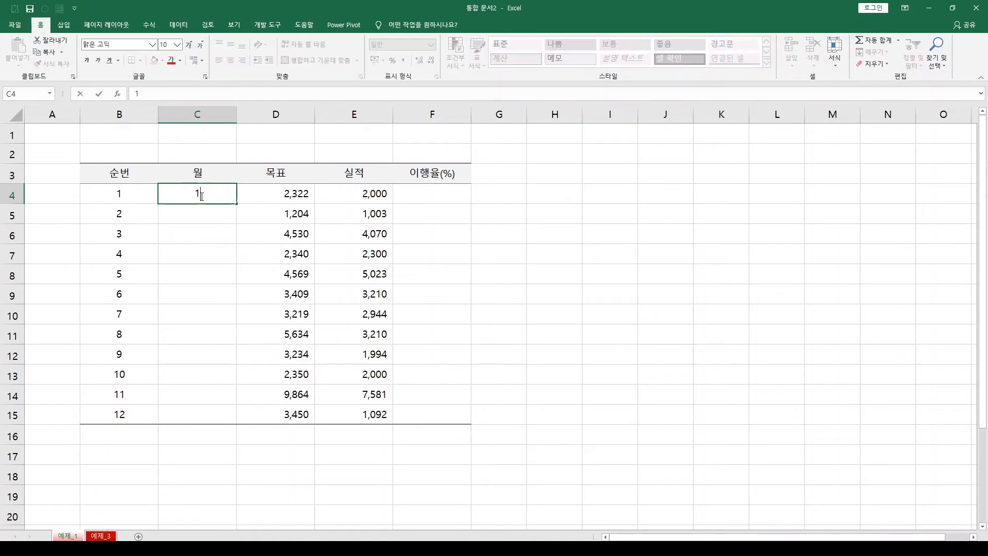
{"action": "type", "text": "월"}
{"action": "key", "text": "Return"}
{"action": "left_click", "coordinate": [201, 195]}
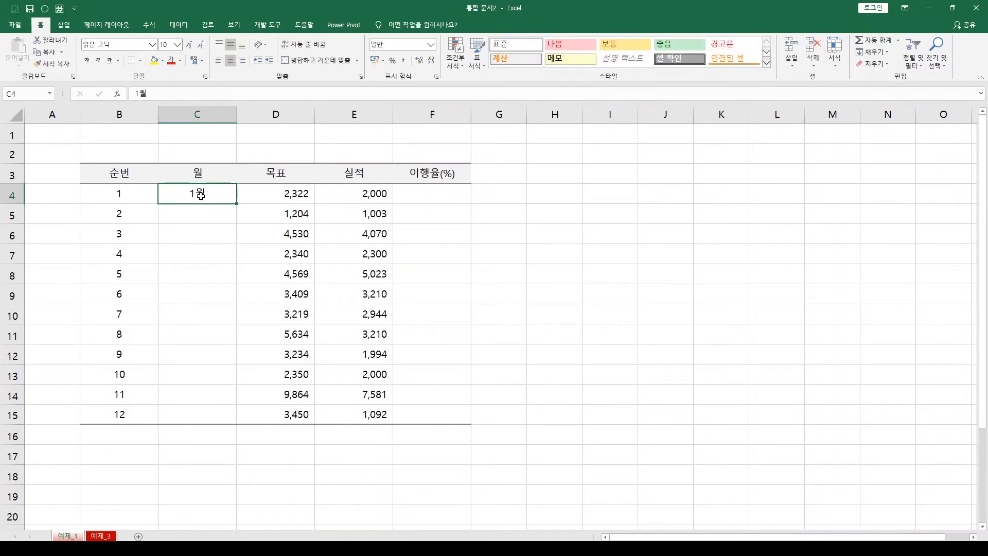
{"action": "double_click", "coordinate": [235, 203]}
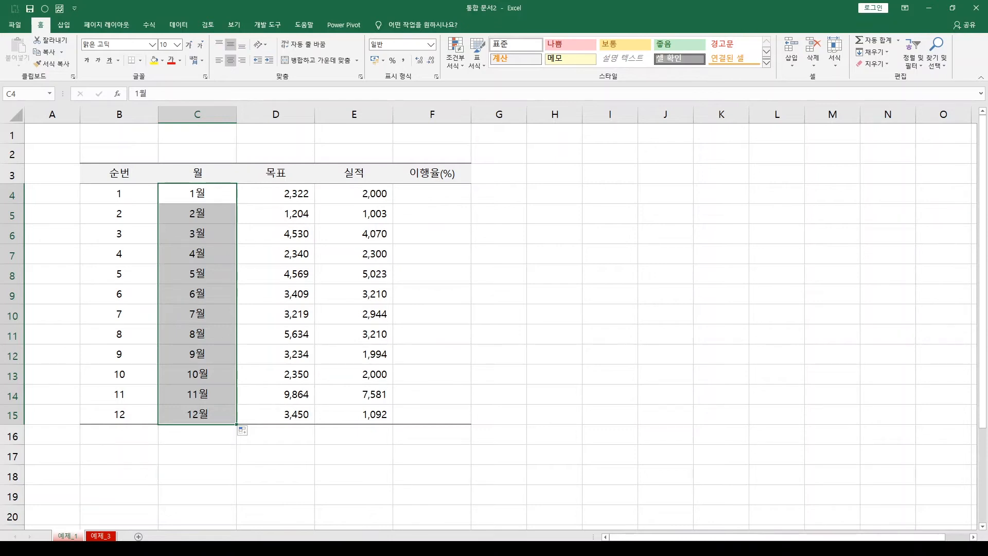
Examine the built-in 1월, 2월, 3월 series among the custom lists in the advanced options, and close the options without changes
{"action": "left_click", "coordinate": [23, 24]}
{"action": "left_click", "coordinate": [30, 536]}
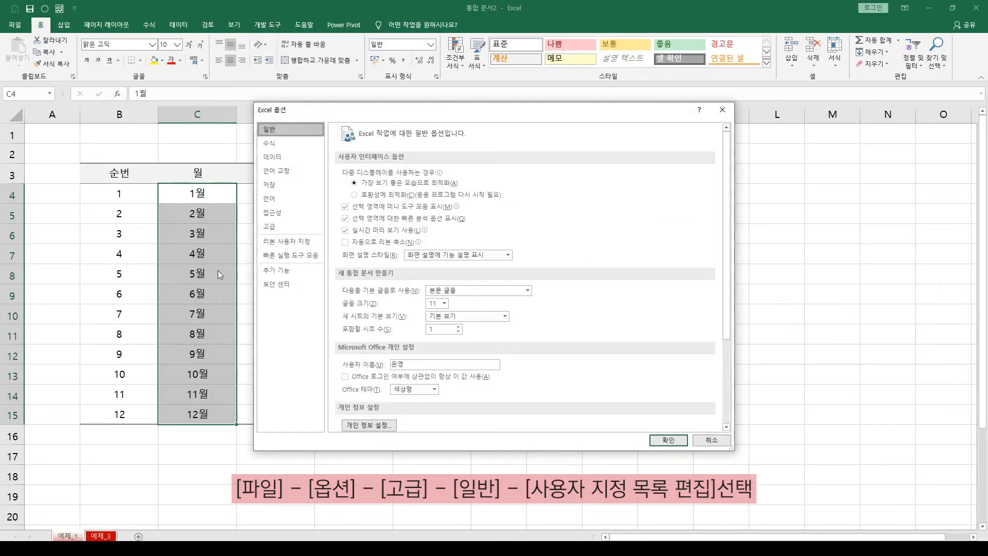
{"action": "left_click", "coordinate": [271, 225]}
{"action": "scroll", "coordinate": [495, 317], "scroll_direction": "down", "scroll_amount": 10}
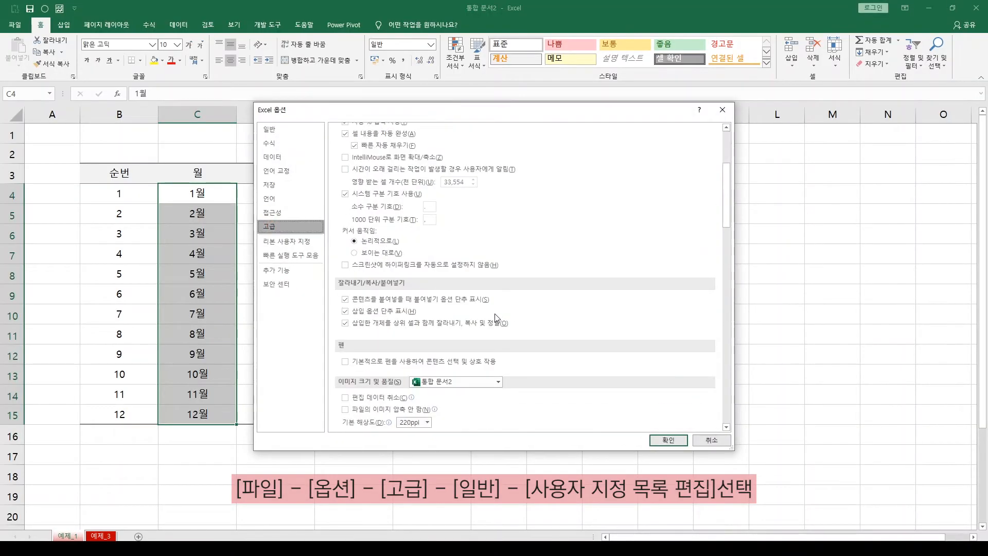
{"action": "scroll", "coordinate": [496, 317], "scroll_direction": "down", "scroll_amount": 12}
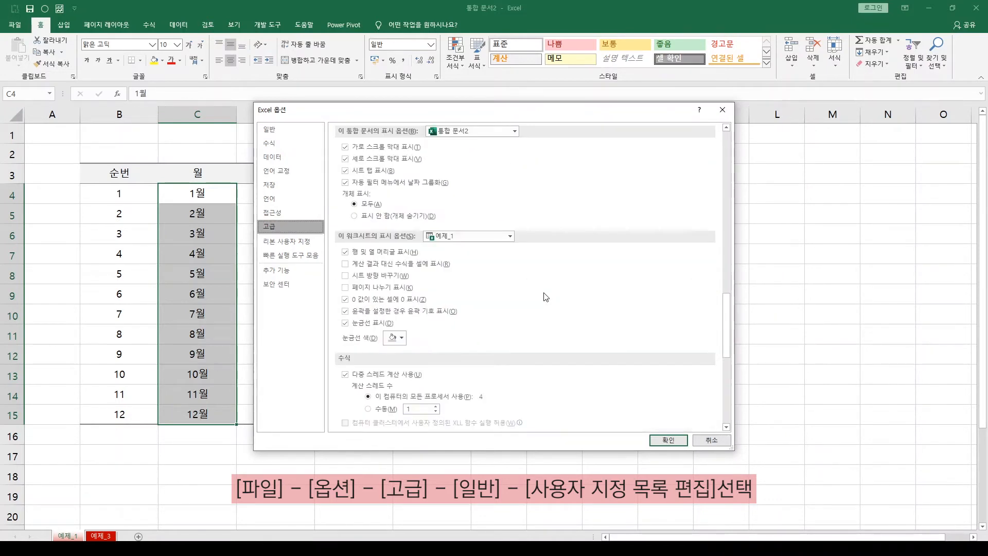
{"action": "scroll", "coordinate": [545, 297], "scroll_direction": "down", "scroll_amount": 5}
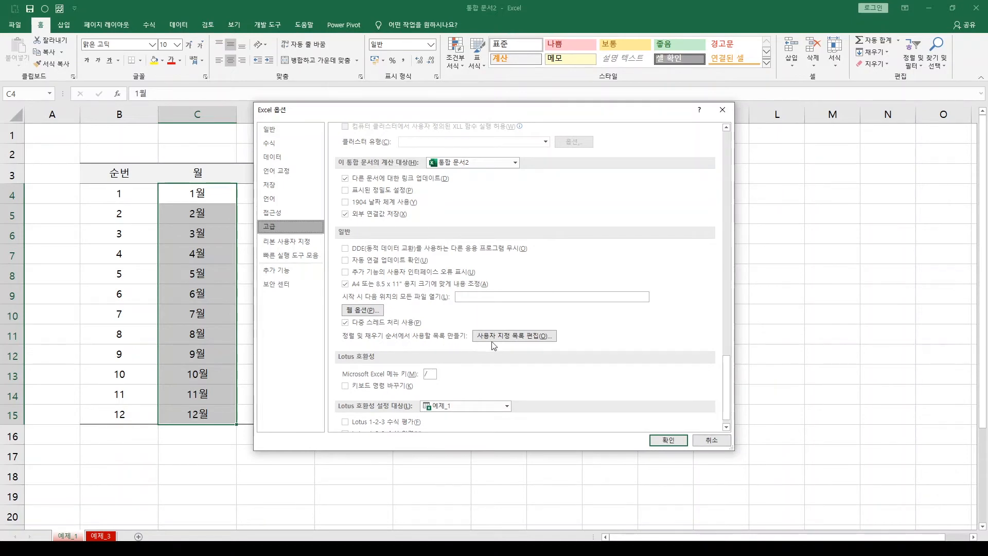
{"action": "left_click", "coordinate": [529, 339]}
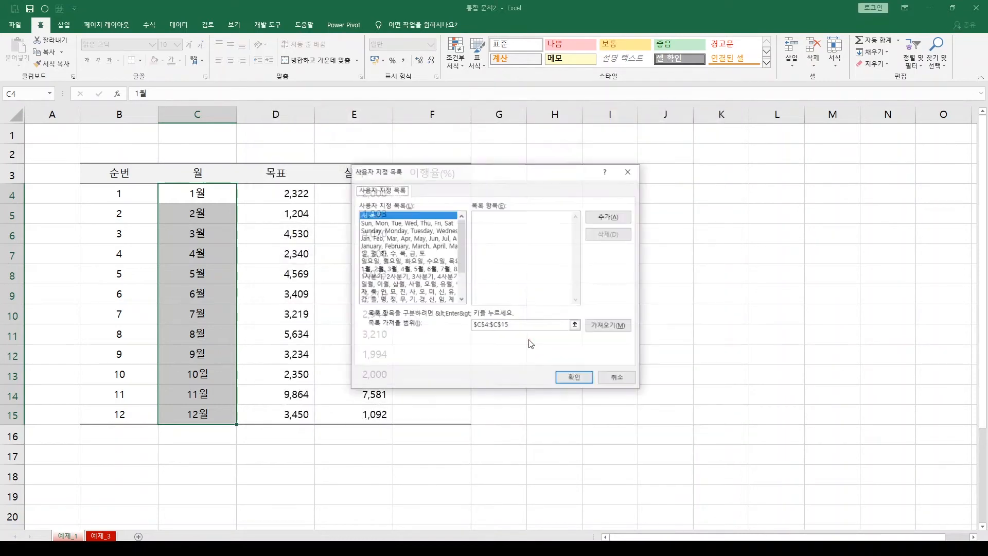
{"action": "left_click", "coordinate": [372, 270]}
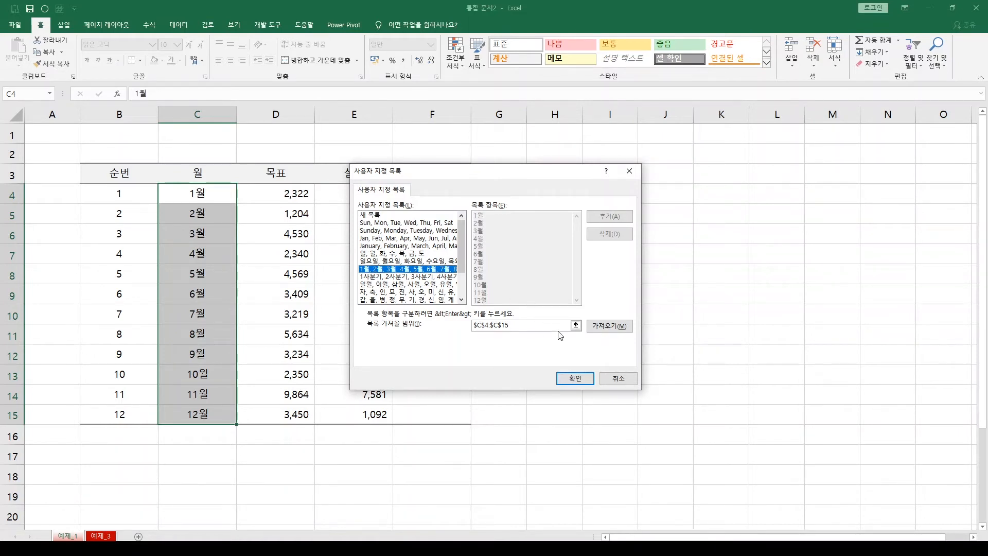
{"action": "left_click", "coordinate": [616, 380]}
{"action": "left_click", "coordinate": [201, 196]}
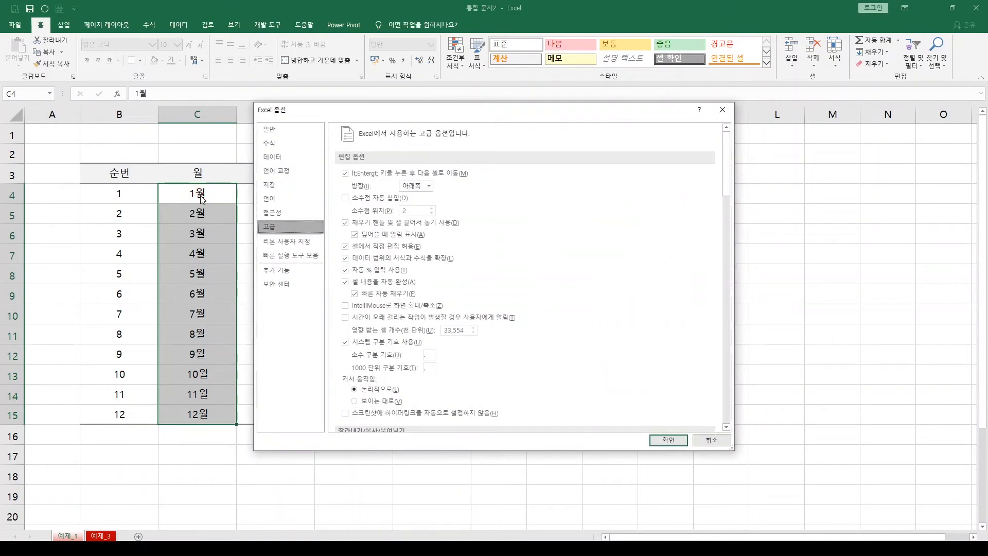
{"action": "key", "text": "Escape"}
Fill C4:C15 with copies of the 1월 in C4 instead of a month series
{"action": "left_click", "coordinate": [201, 195]}
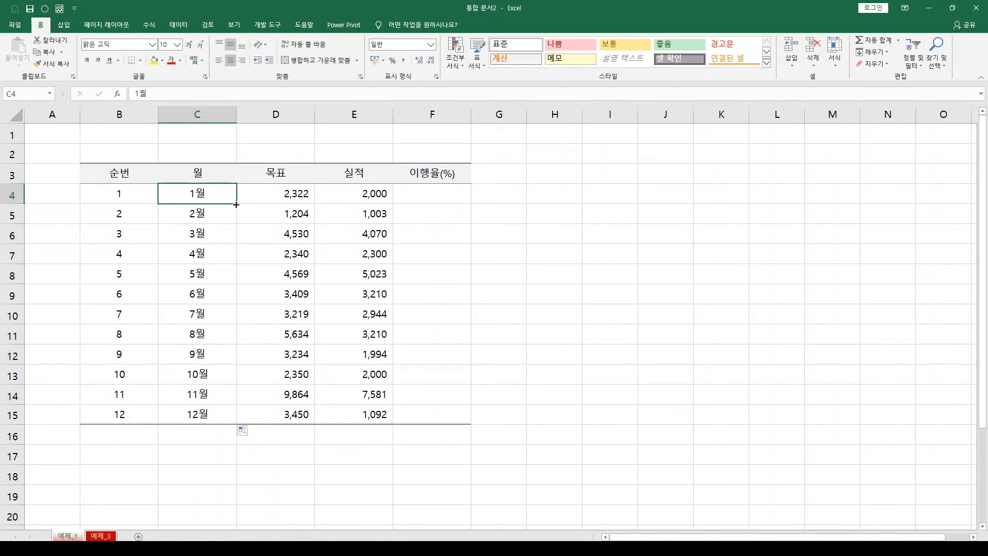
{"action": "left_click_drag", "start_coordinate": [237, 204], "coordinate": [227, 416]}
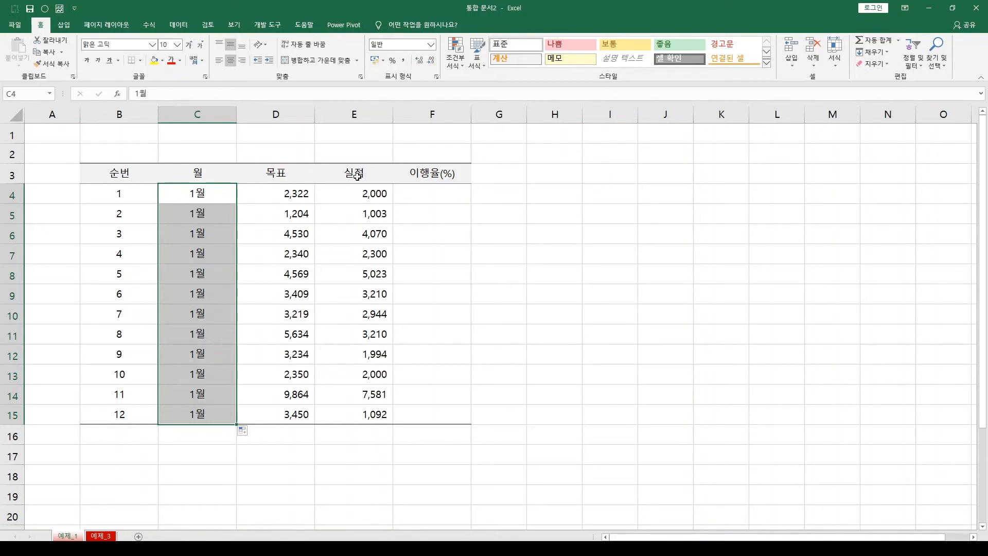
Enter the formula =E4/D4 in F4 under 이행율(%) and auto-fill it down to F15
{"action": "left_click", "coordinate": [439, 196]}
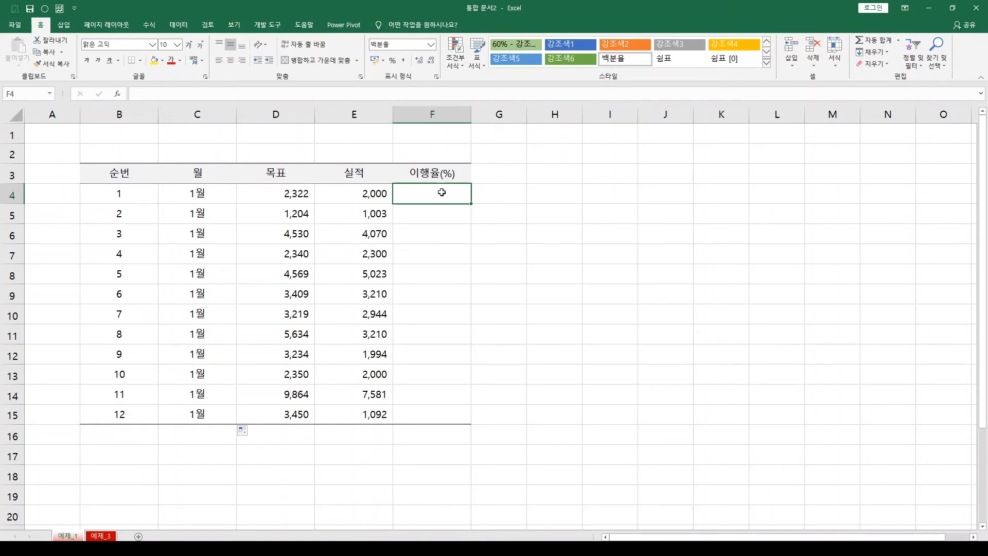
{"action": "type", "text": "="}
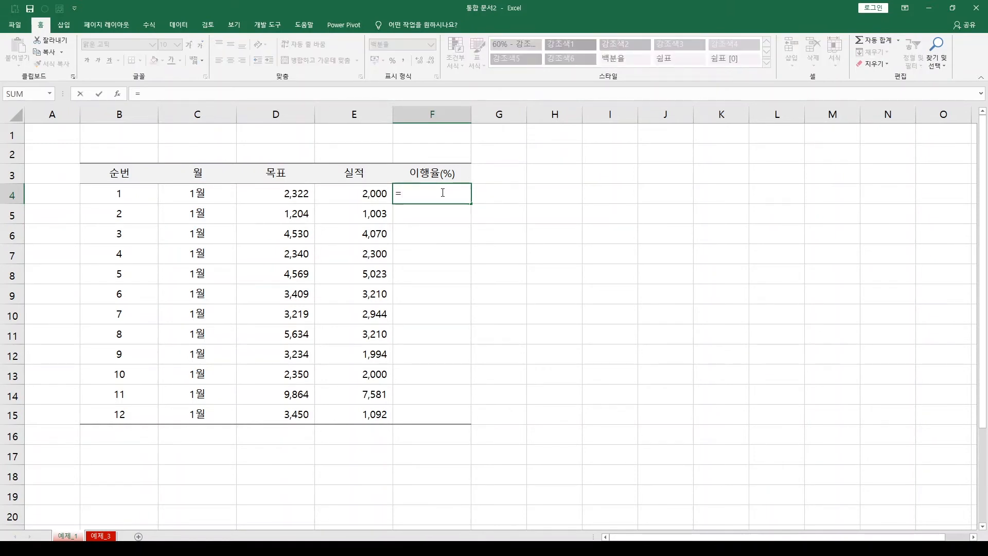
{"action": "key", "text": "Left"}
{"action": "type", "text": "/"}
{"action": "key", "text": "Left"}
{"action": "key", "text": "Left"}
{"action": "key", "text": "Return"}
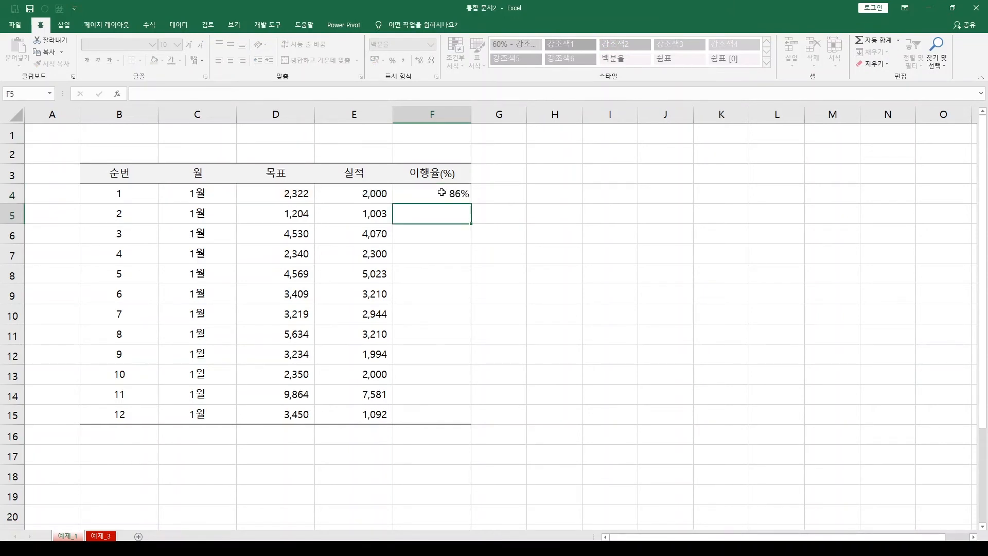
{"action": "left_click", "coordinate": [441, 192]}
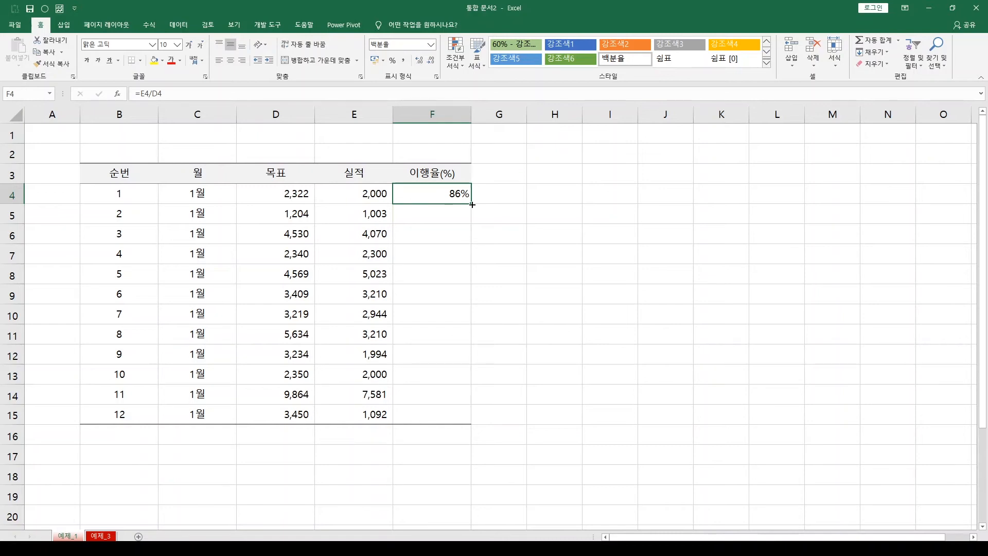
{"action": "double_click", "coordinate": [472, 205]}
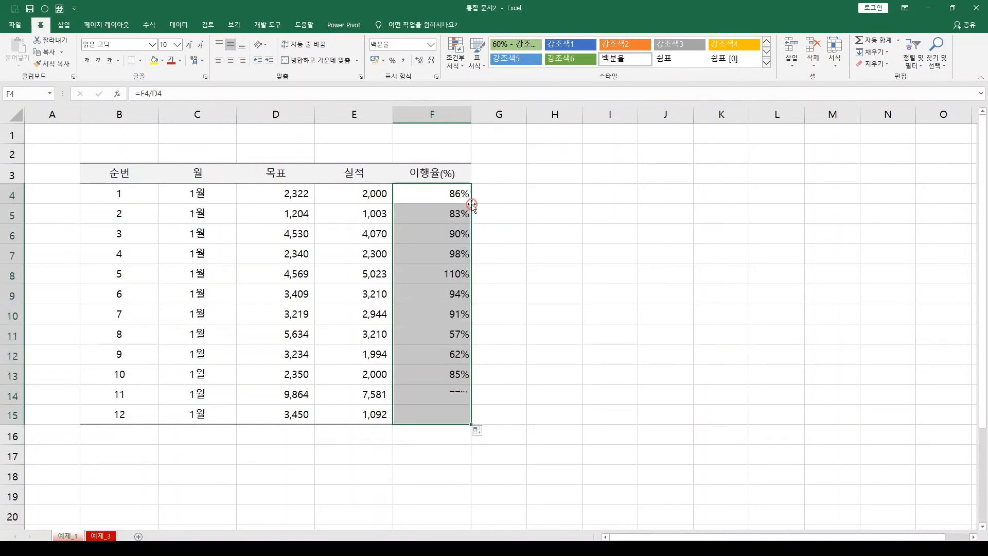
Inspect the cell references in the filled formula in F15, leaving the formula as it is
{"action": "left_click", "coordinate": [451, 418]}
{"action": "left_click", "coordinate": [194, 93]}
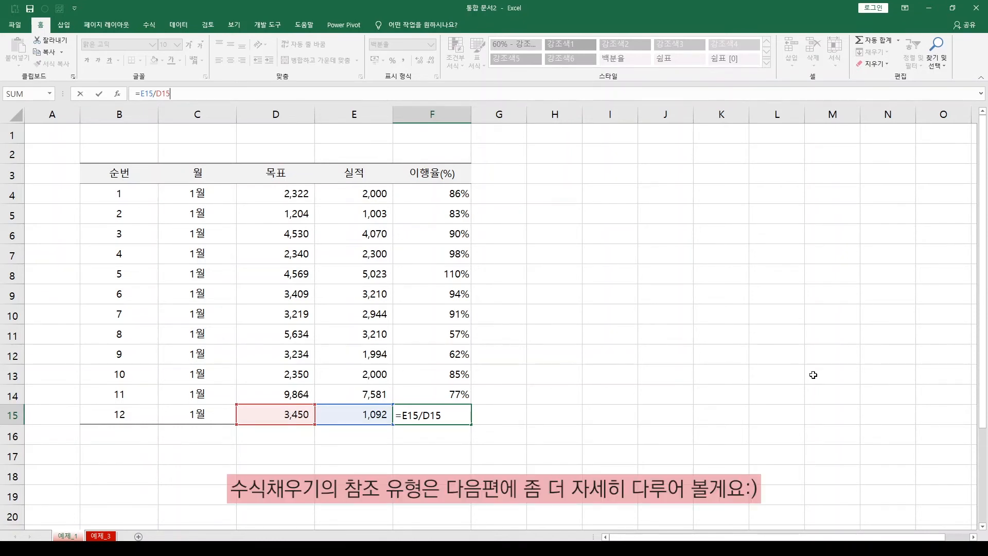
{"action": "key", "text": "ctrl+Return"}
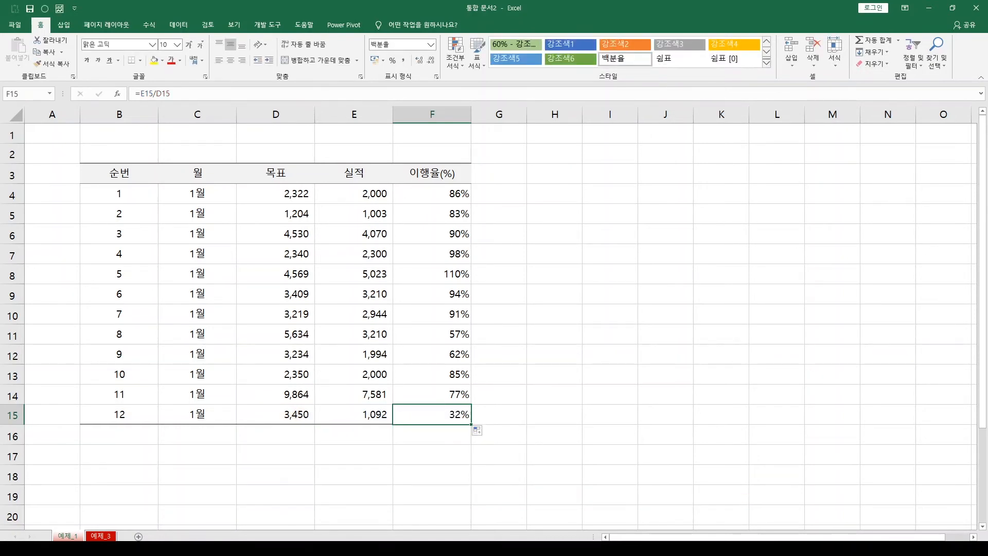
Switch to the 예제_1 sheet and compare the empty 제품명 column of 작업할 표 with the 제품명(옵션) column of 전산에서 다운받은 표
{"action": "left_click", "coordinate": [65, 535]}
{"action": "left_click", "coordinate": [436, 377]}
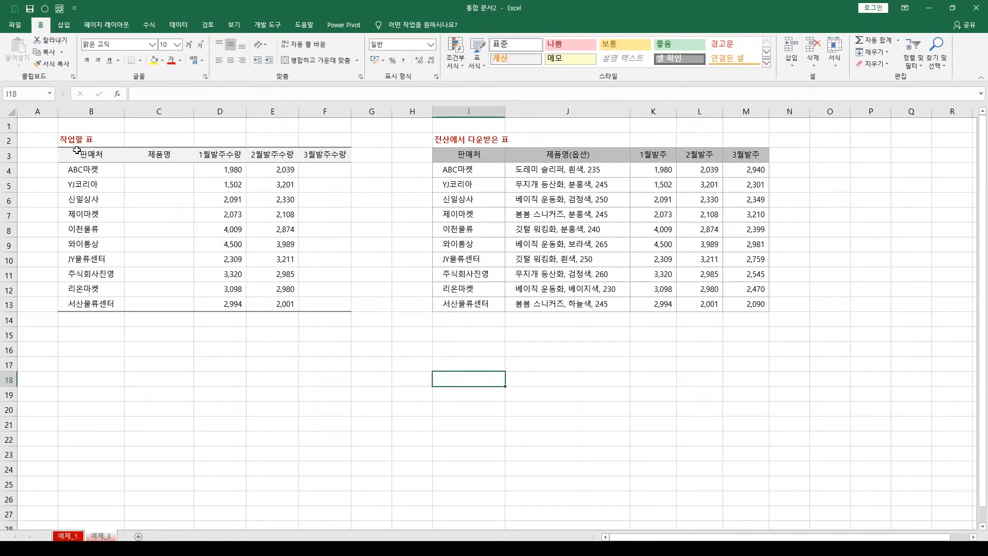
{"action": "left_click_drag", "start_coordinate": [80, 138], "coordinate": [329, 305]}
{"action": "left_click_drag", "start_coordinate": [162, 174], "coordinate": [161, 300]}
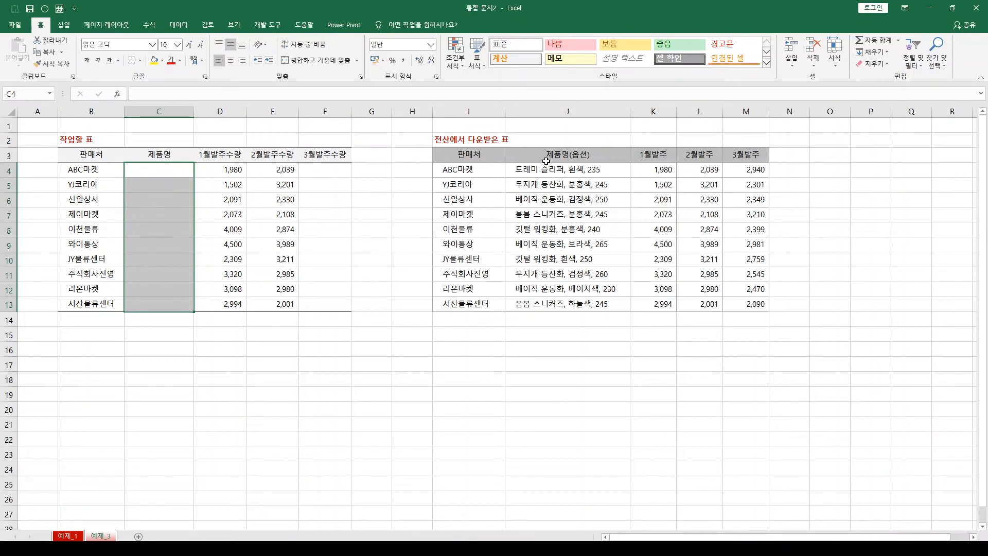
{"action": "left_click_drag", "start_coordinate": [453, 140], "coordinate": [727, 290]}
{"action": "left_click_drag", "start_coordinate": [531, 159], "coordinate": [563, 305]}
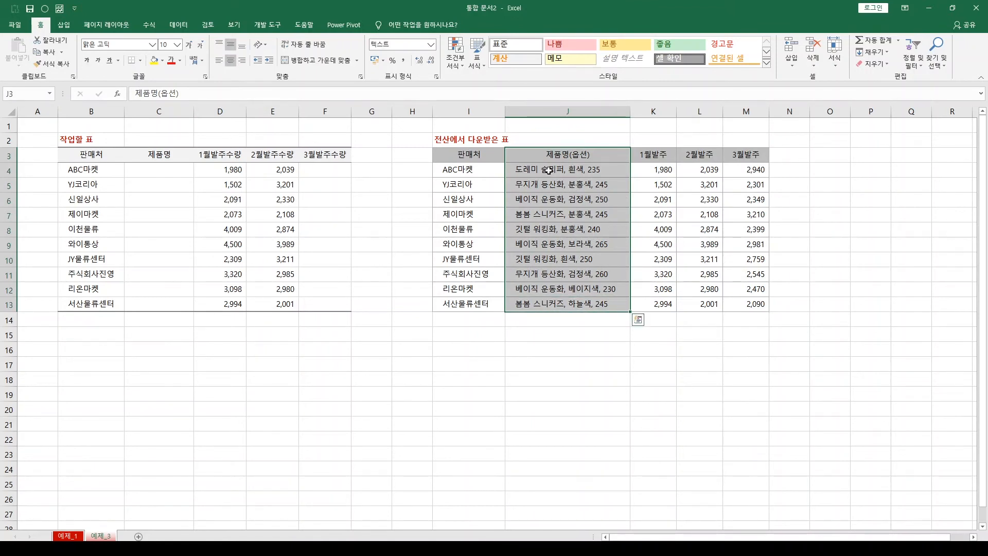
{"action": "left_click", "coordinate": [566, 171]}
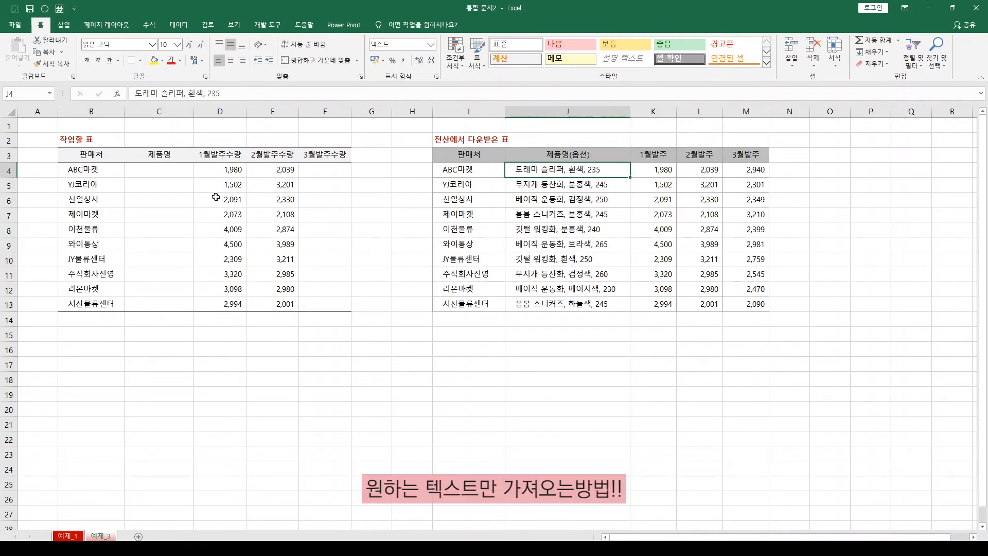
{"action": "left_click", "coordinate": [166, 170]}
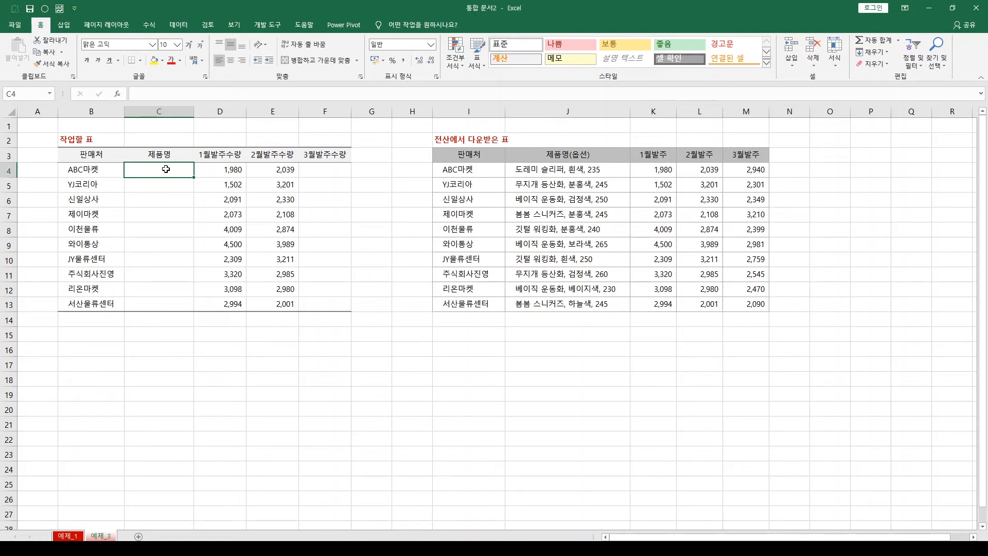
Insert three blank columns between the 제품명(옵션) and 1월발주 columns of 전산에서 다운받은 표
{"action": "left_click", "coordinate": [644, 111]}
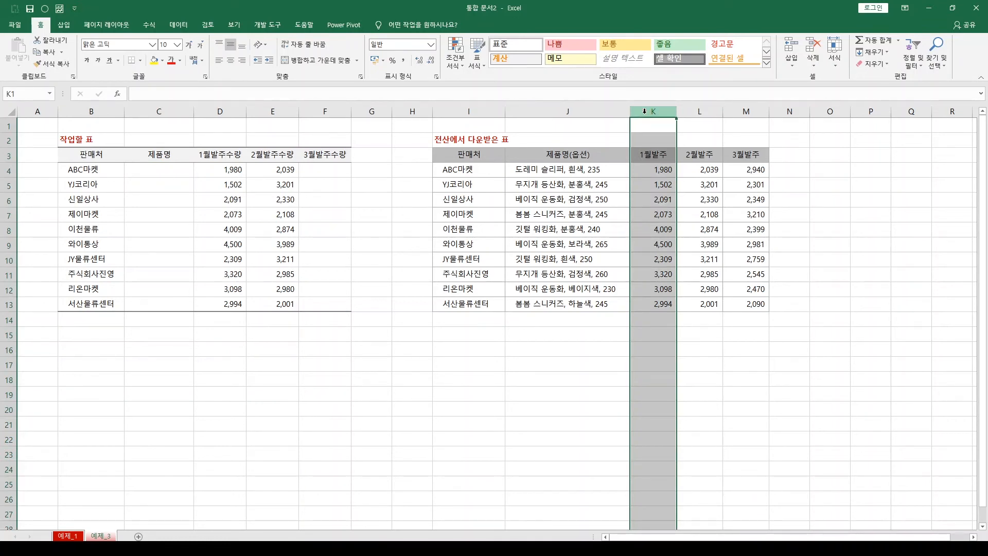
{"action": "right_click", "coordinate": [652, 112]}
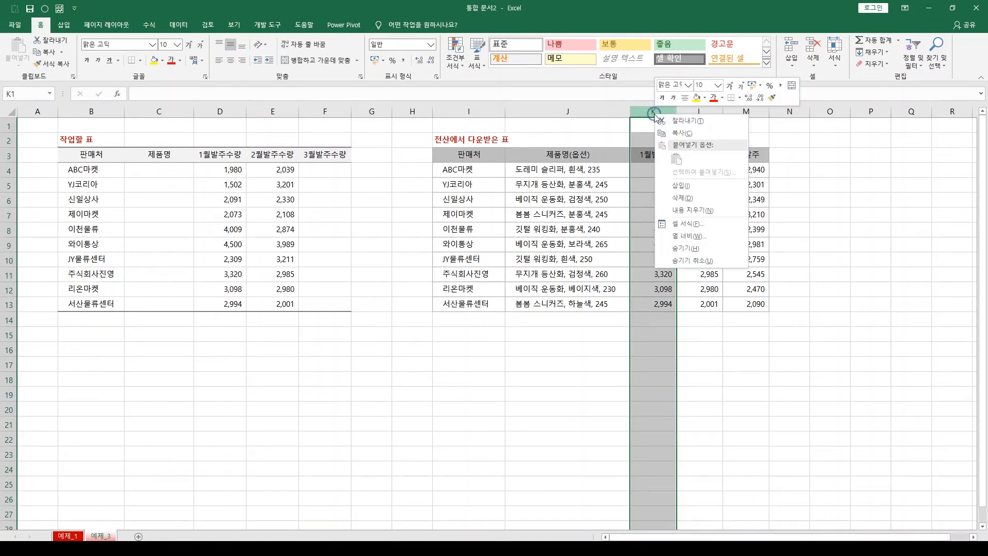
{"action": "left_click", "coordinate": [689, 188]}
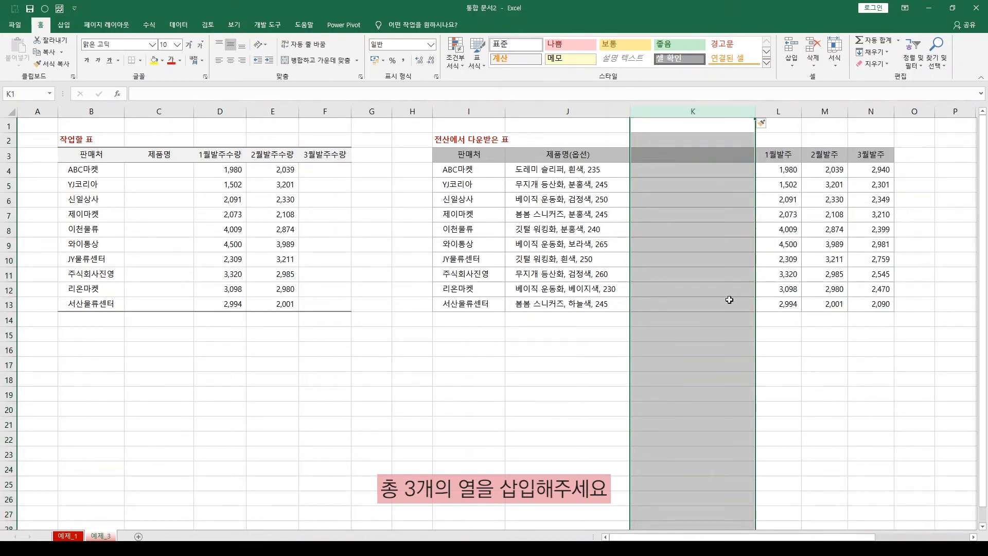
{"action": "key", "text": "F4"}
{"action": "key", "text": "F4"}
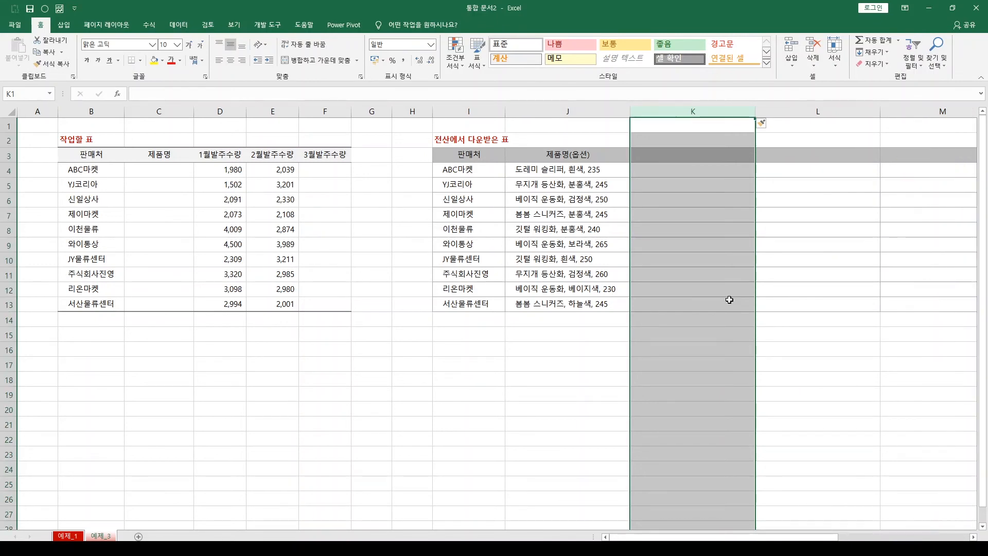
Narrow the three inserted columns K to M together to the same width
{"action": "left_click_drag", "start_coordinate": [692, 537], "coordinate": [774, 537]}
{"action": "left_click", "coordinate": [960, 549]}
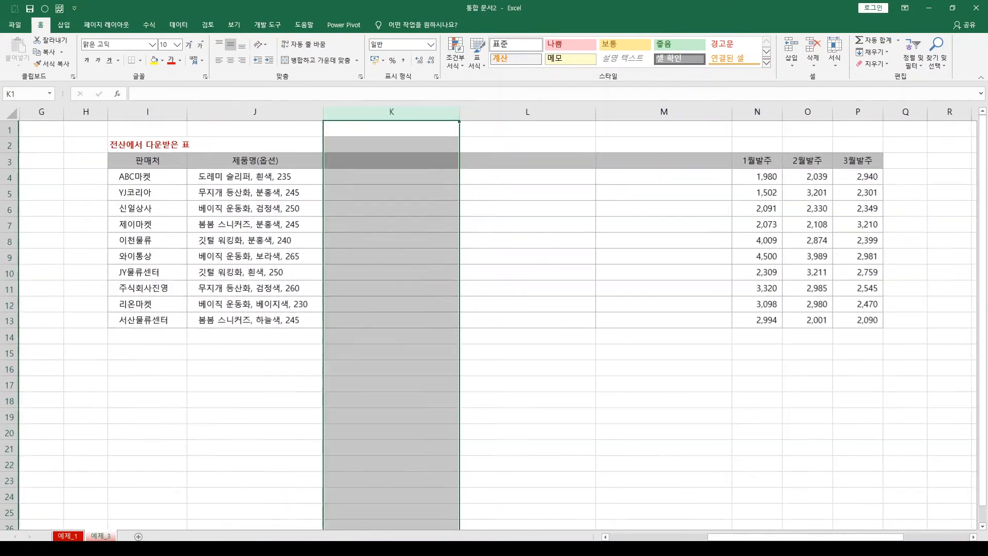
{"action": "left_click", "coordinate": [959, 549]}
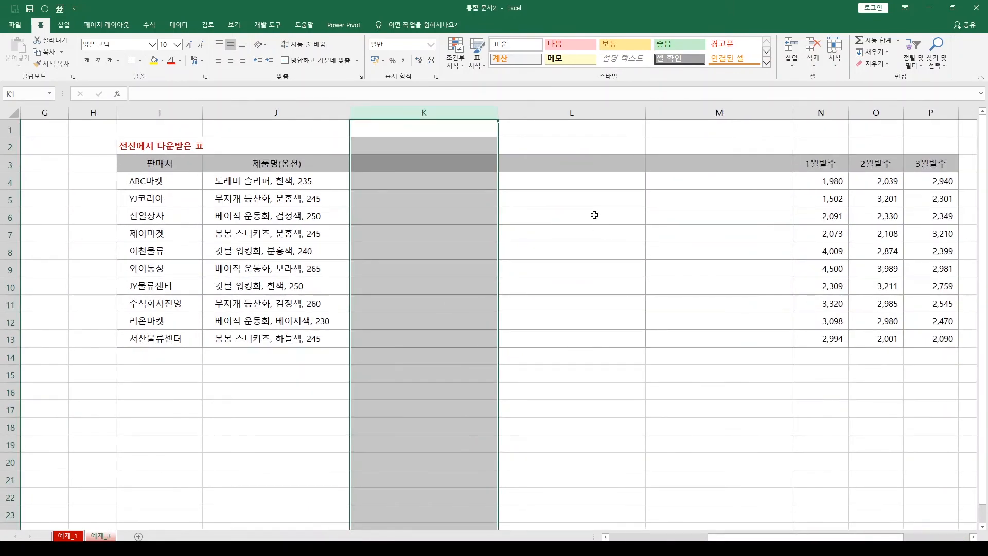
{"action": "left_click_drag", "start_coordinate": [476, 112], "coordinate": [647, 115]}
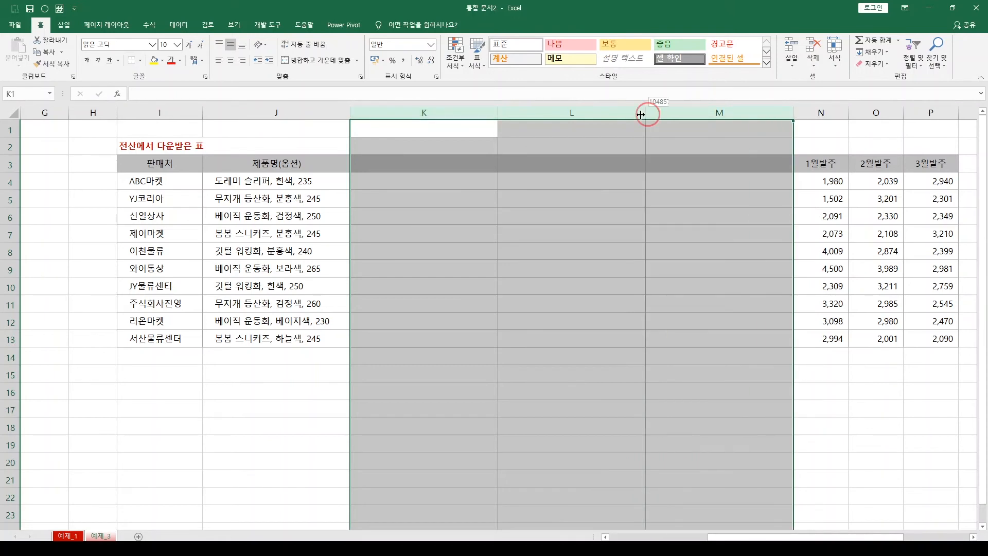
{"action": "mouse_move", "coordinate": [592, 121]}
{"action": "left_mouse_down"}
{"action": "mouse_move", "coordinate": [607, 113]}
{"action": "mouse_move", "coordinate": [589, 118]}
{"action": "left_mouse_up"}
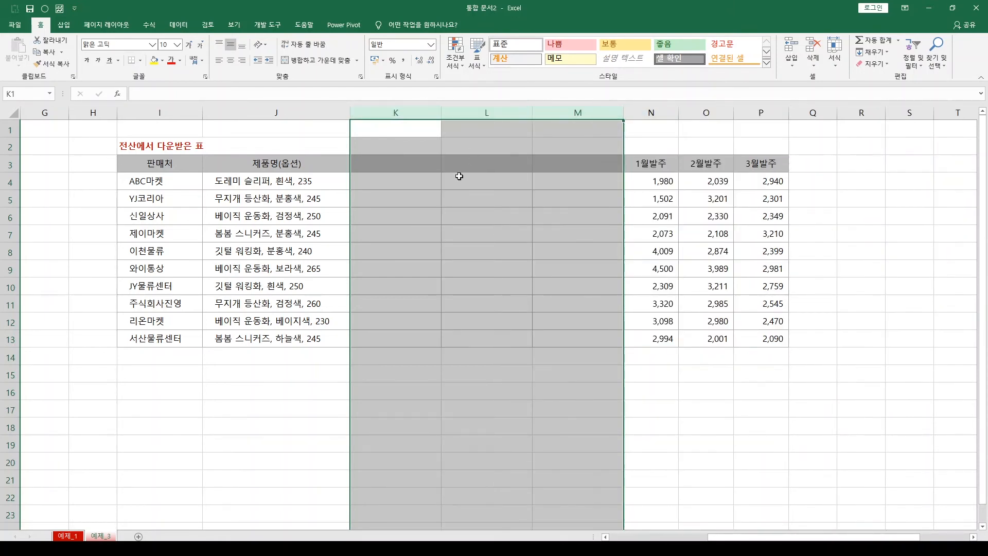
Enter the product name 도레미 슬리퍼 in K4, beside the first 제품명(옵션) entry
{"action": "left_click", "coordinate": [402, 169]}
{"action": "left_click", "coordinate": [405, 180]}
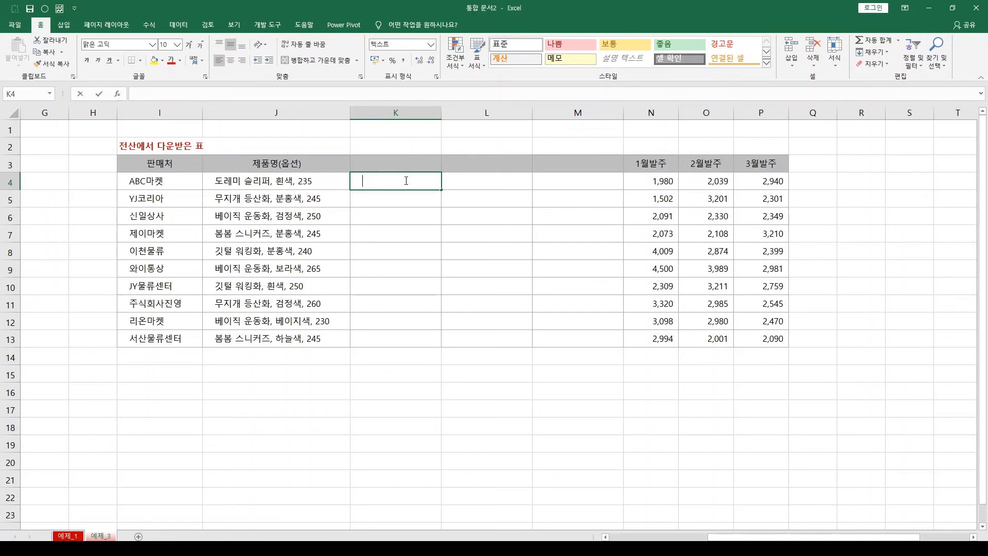
{"action": "type", "text": "도레미 슬리퍼"}
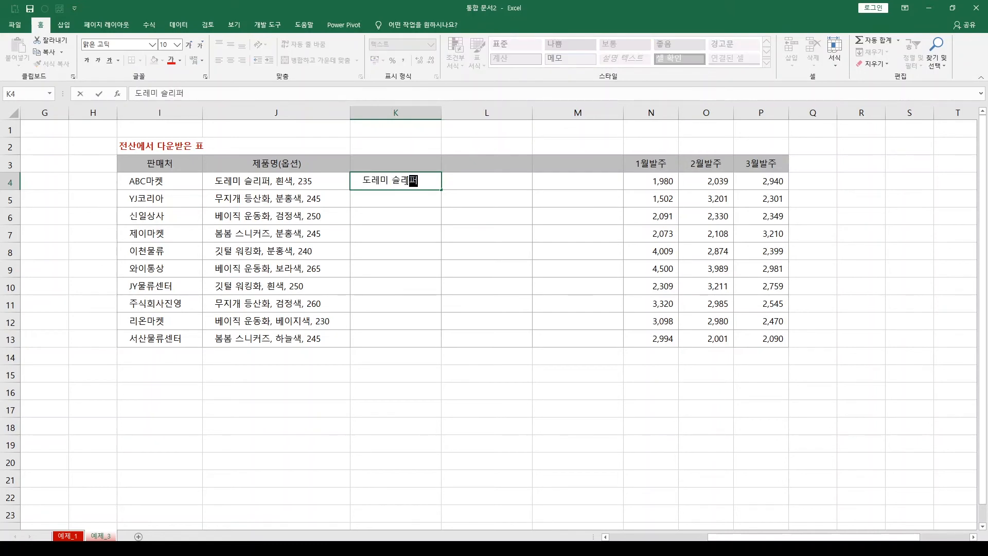
{"action": "key", "text": "Return"}
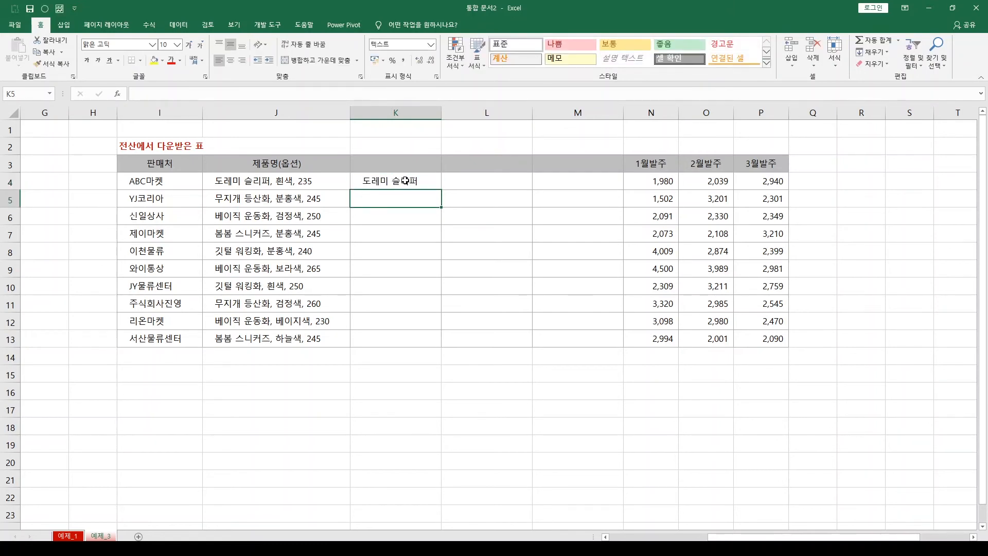
Fill K4 down to K13 and apply Flash Fill (빠른 채우기) to extract each row's product name from 제품명(옵션)
{"action": "left_click", "coordinate": [405, 180]}
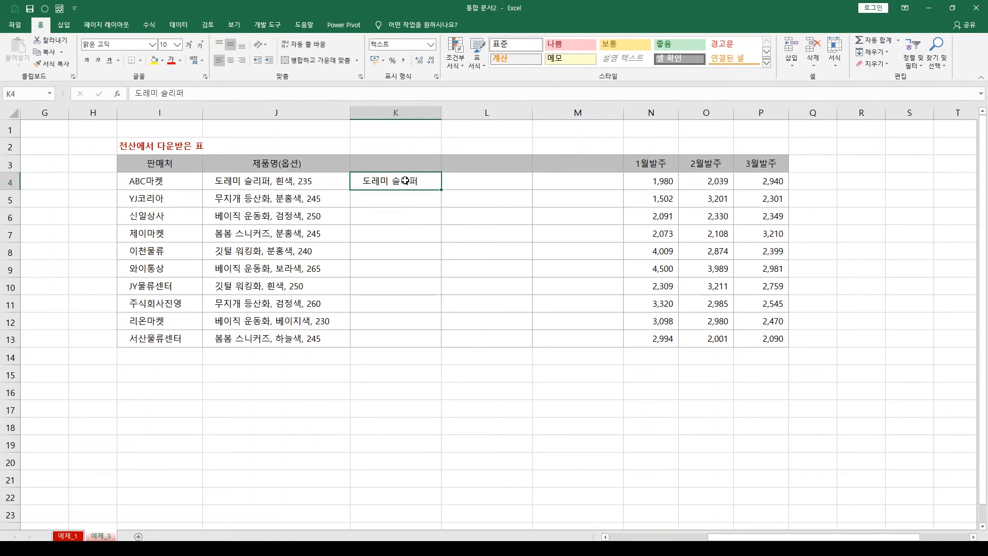
{"action": "double_click", "coordinate": [442, 189]}
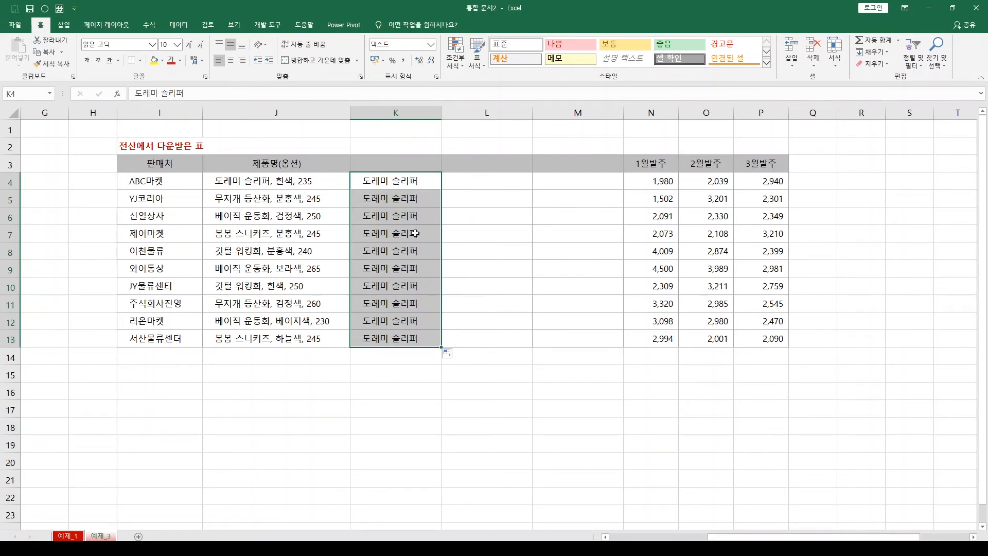
{"action": "left_click", "coordinate": [453, 355]}
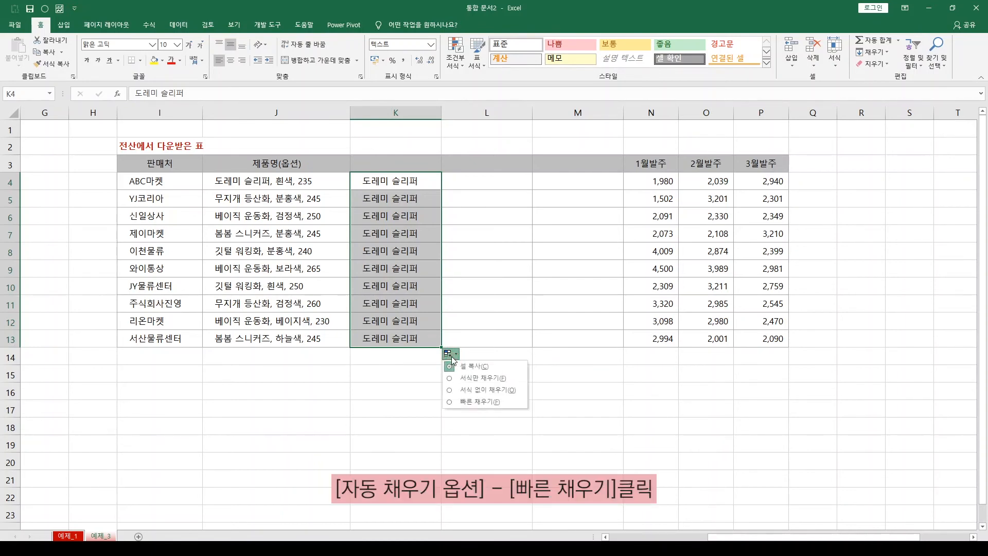
{"action": "left_click", "coordinate": [466, 402]}
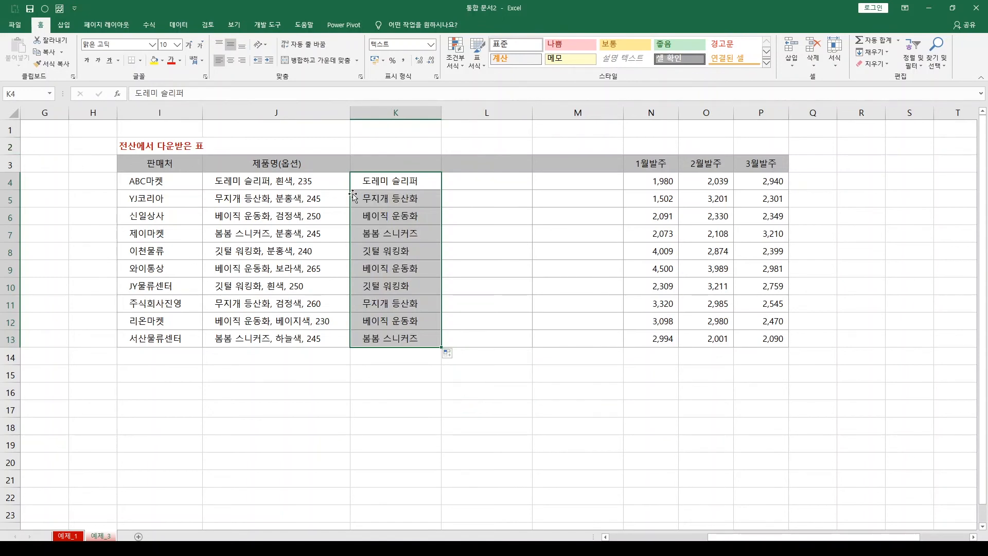
{"action": "left_click_drag", "start_coordinate": [336, 188], "coordinate": [315, 335]}
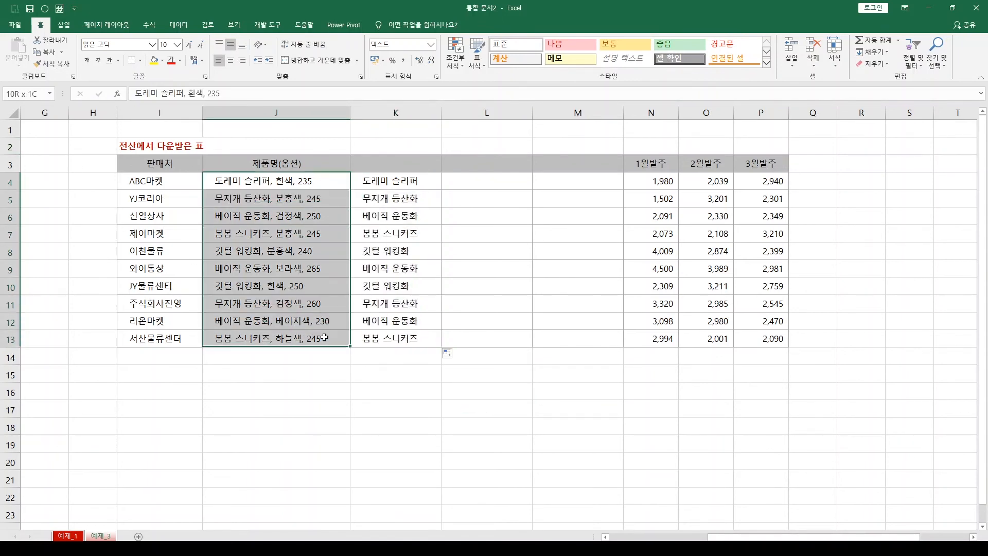
{"action": "left_click_drag", "start_coordinate": [397, 186], "coordinate": [406, 341]}
Enter the colour 흰색 in L4 and extract the remaining colours down to L13 with Flash Fill (빠른 채우기)
{"action": "left_click", "coordinate": [482, 180]}
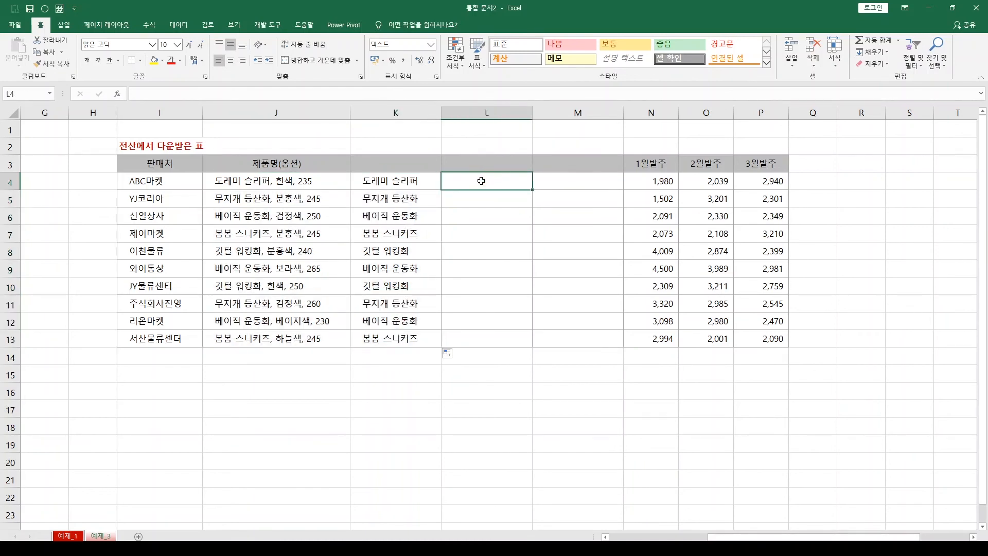
{"action": "type", "text": "흰색"}
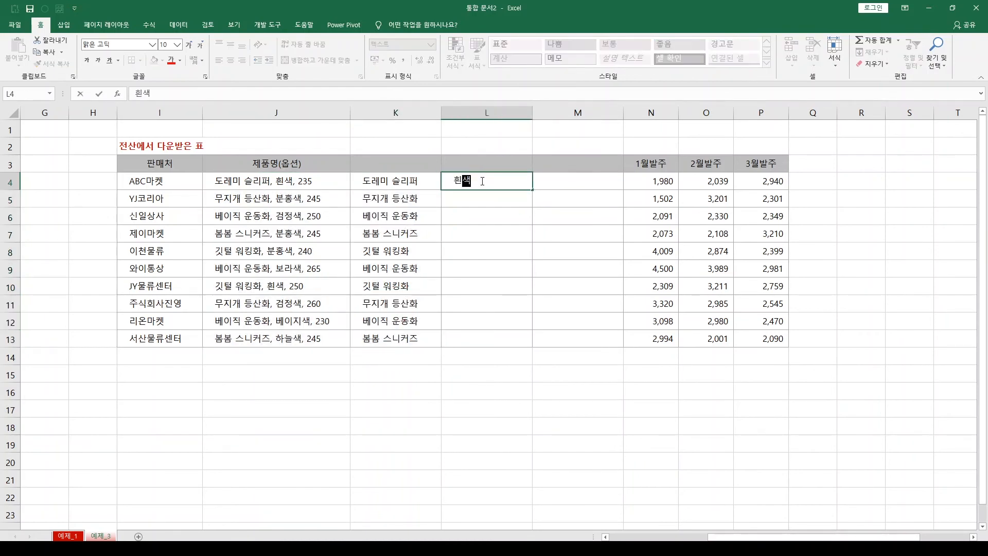
{"action": "key", "text": "Return"}
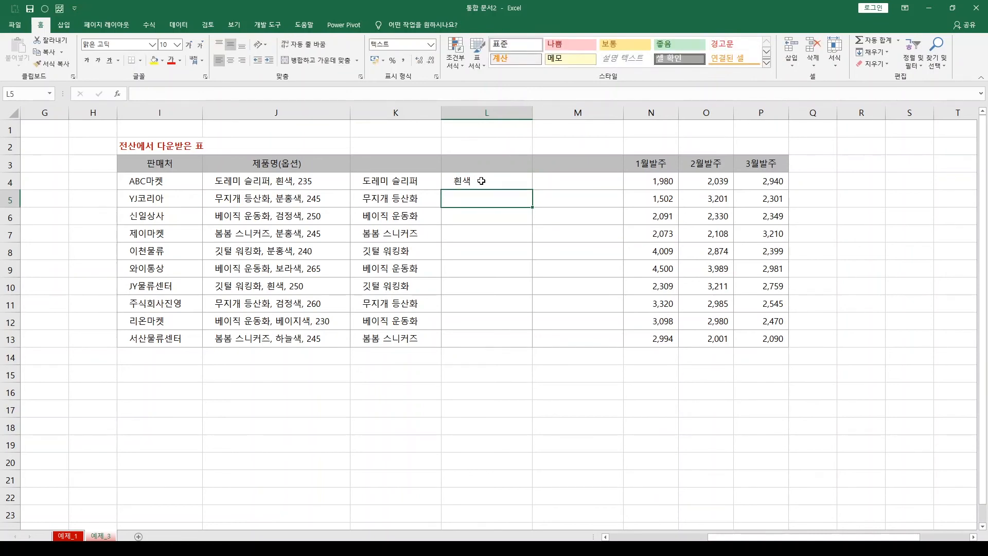
{"action": "left_click", "coordinate": [482, 181]}
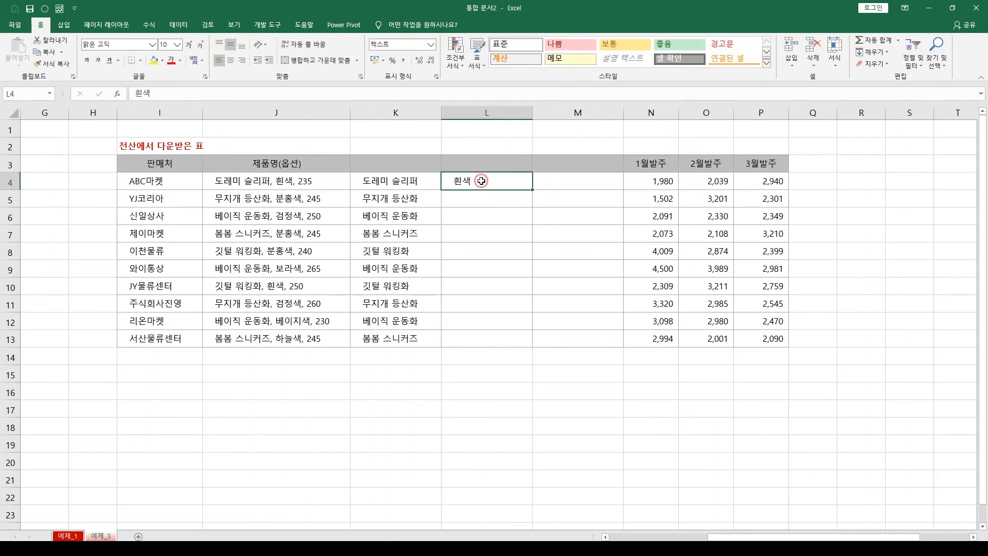
{"action": "double_click", "coordinate": [533, 189]}
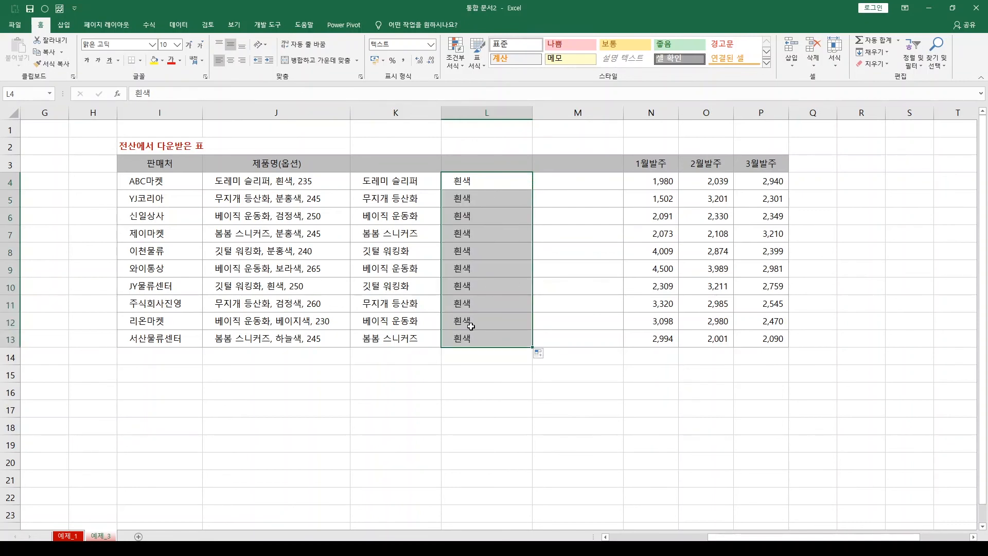
{"action": "left_click", "coordinate": [545, 355]}
{"action": "left_click", "coordinate": [560, 402]}
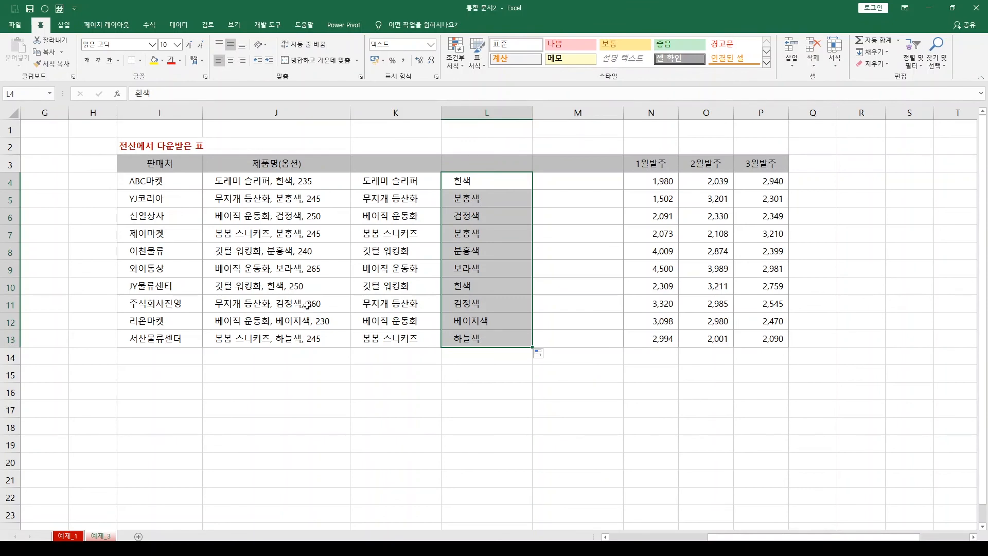
Enter the size 235 in M4 and extract the other rows' sizes into column M with Flash Fill
{"action": "left_click", "coordinate": [570, 184]}
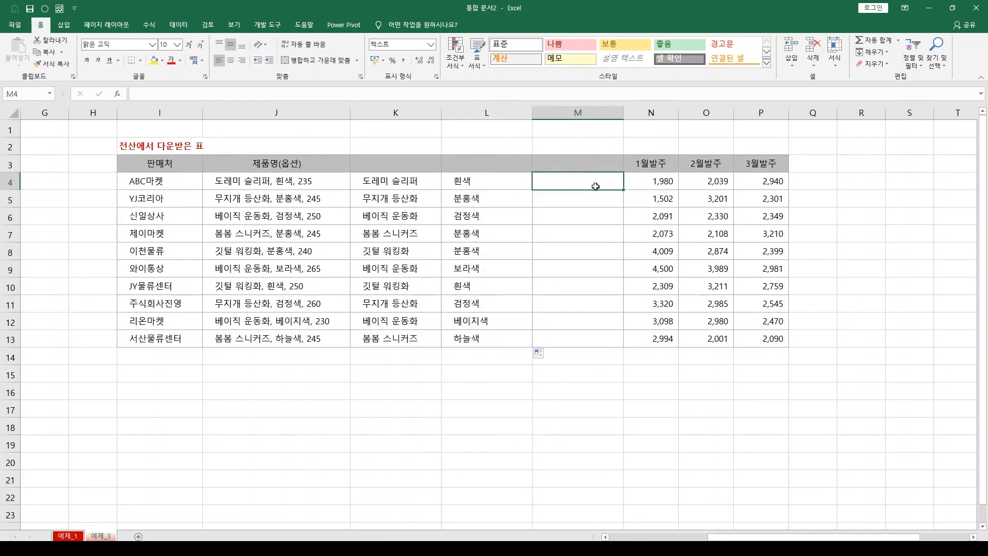
{"action": "type", "text": "235"}
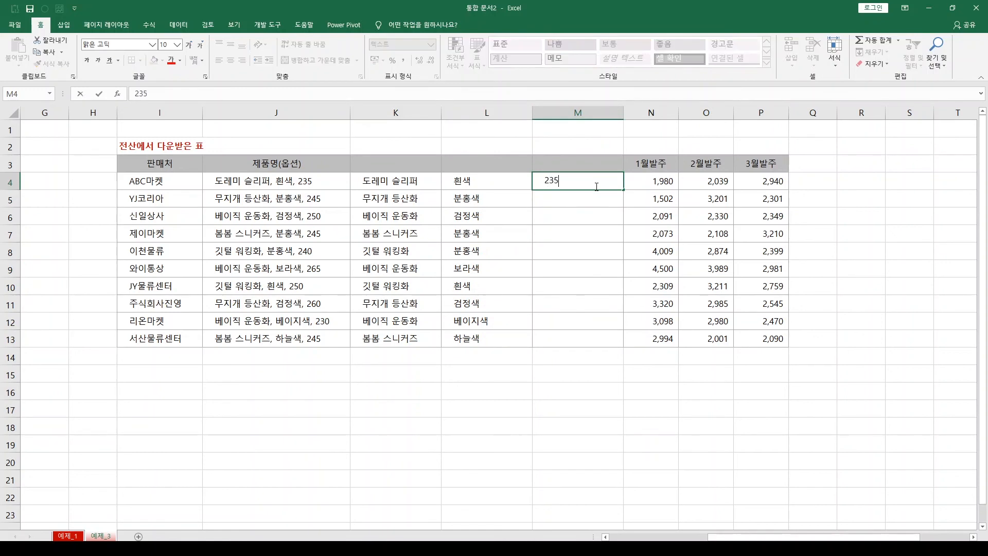
{"action": "key", "text": "Return"}
{"action": "left_click", "coordinate": [595, 187]}
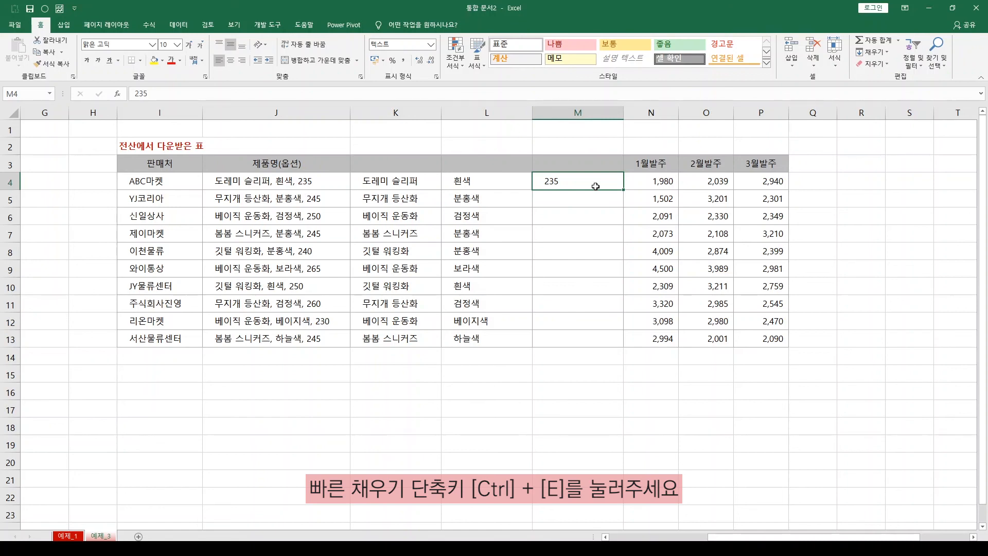
{"action": "key", "text": "ctrl+e"}
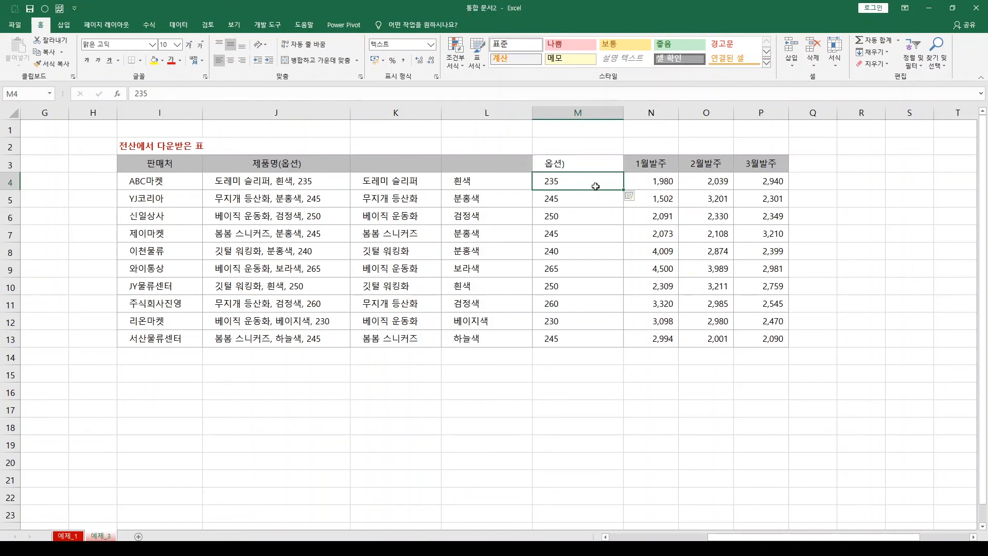
Compare the sizes in column M with those in the 제품명(옵션) entries, row by row from row 4 to row 8
{"action": "left_click", "coordinate": [311, 179]}
{"action": "left_click", "coordinate": [543, 183]}
{"action": "left_click", "coordinate": [318, 199]}
{"action": "left_click", "coordinate": [573, 201]}
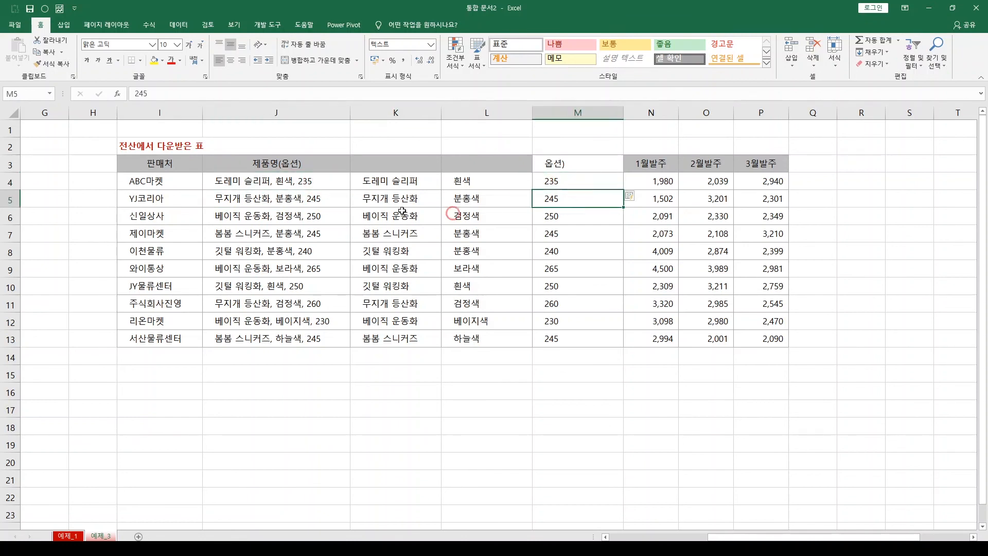
{"action": "left_click", "coordinate": [317, 216]}
{"action": "left_click", "coordinate": [578, 219]}
{"action": "left_click", "coordinate": [338, 240]}
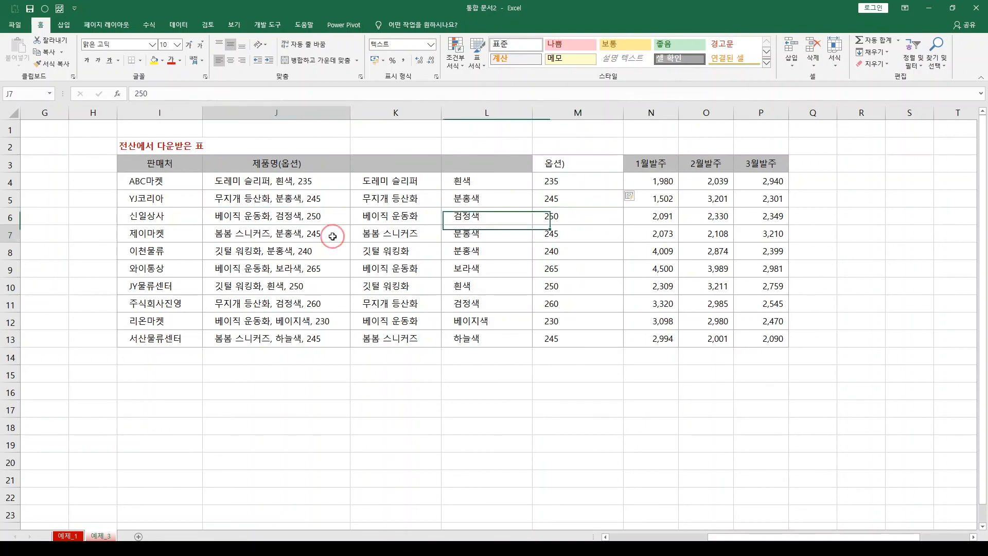
{"action": "left_click", "coordinate": [572, 236]}
{"action": "left_click", "coordinate": [328, 248]}
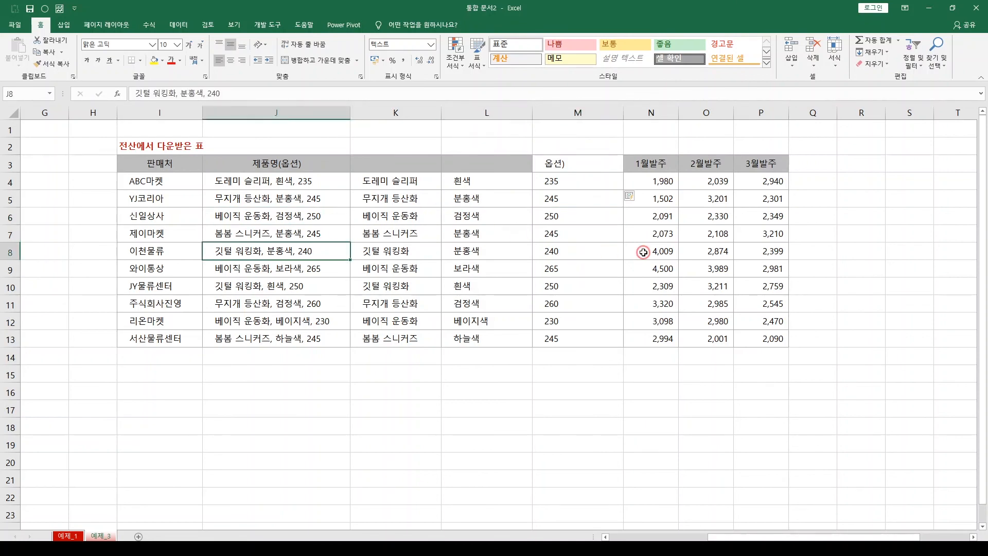
{"action": "left_click", "coordinate": [604, 249]}
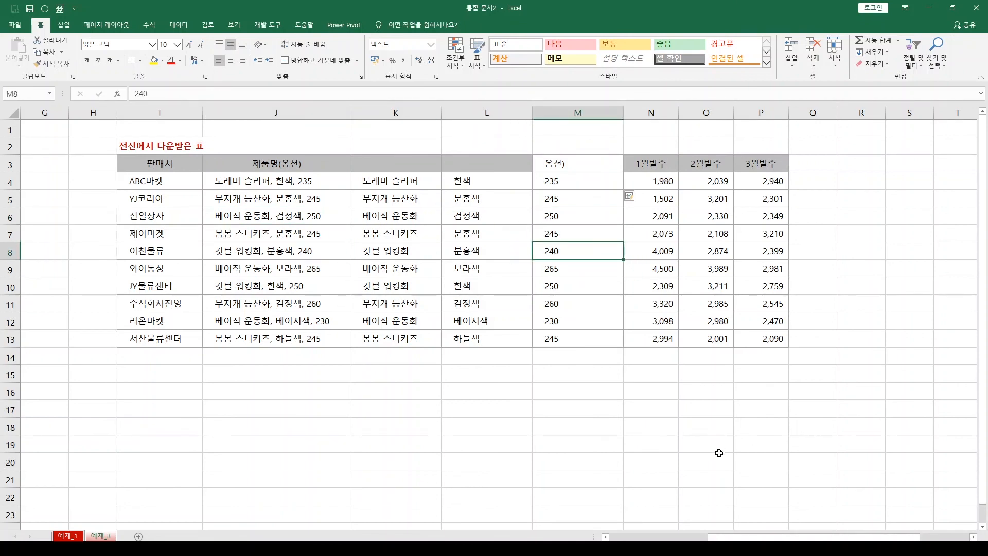
Copy the extracted product names in K4:K13 into the 제품명 column of 작업할 표, starting at C4
{"action": "left_click", "coordinate": [409, 182]}
{"action": "key", "text": "ctrl+shift+Down"}
{"action": "key", "text": "ctrl+c"}
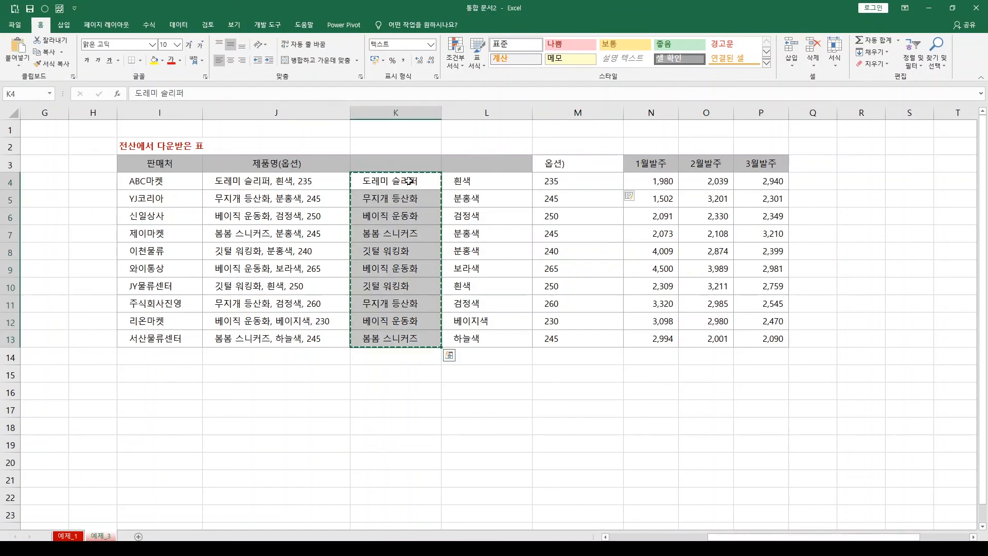
{"action": "key", "text": "Left"}
{"action": "key", "text": "Left"}
{"action": "key", "text": "Left"}
{"action": "key", "text": "Left"}
{"action": "key", "text": "Left"}
{"action": "key", "text": "Left"}
{"action": "key", "text": "Left"}
{"action": "key", "text": "Left"}
{"action": "key", "text": "Left"}
{"action": "key", "text": "Left"}
{"action": "key", "text": "Right"}
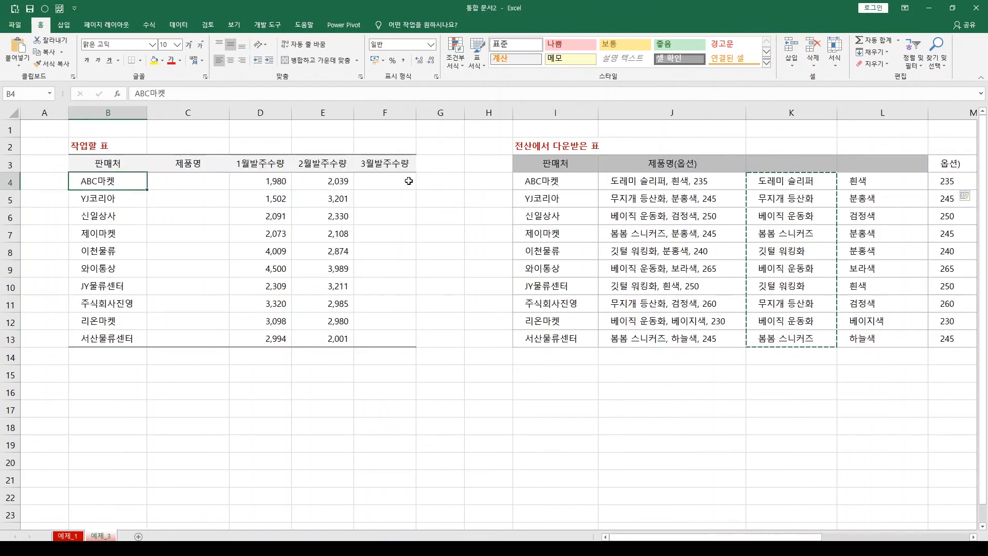
{"action": "key", "text": "Right"}
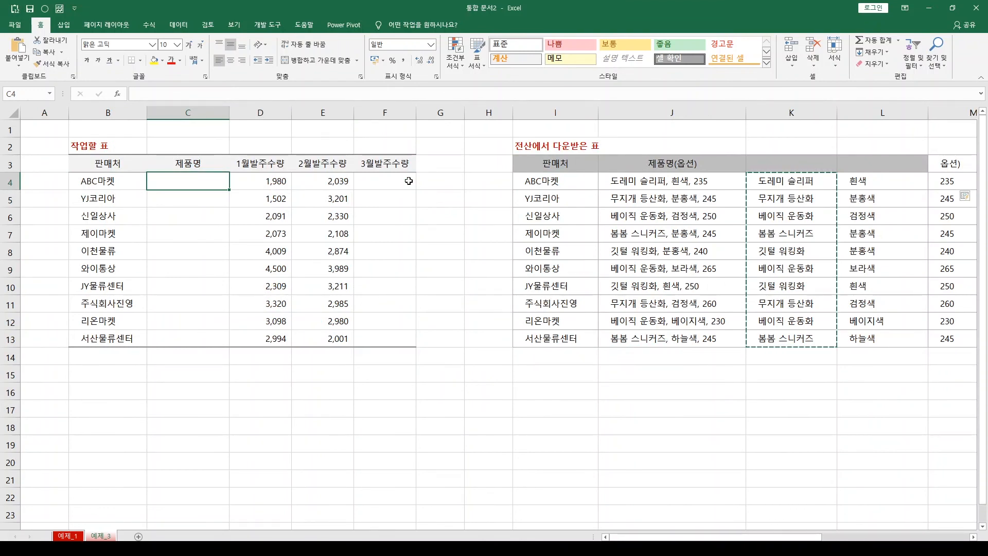
{"action": "key", "text": "ctrl+v"}
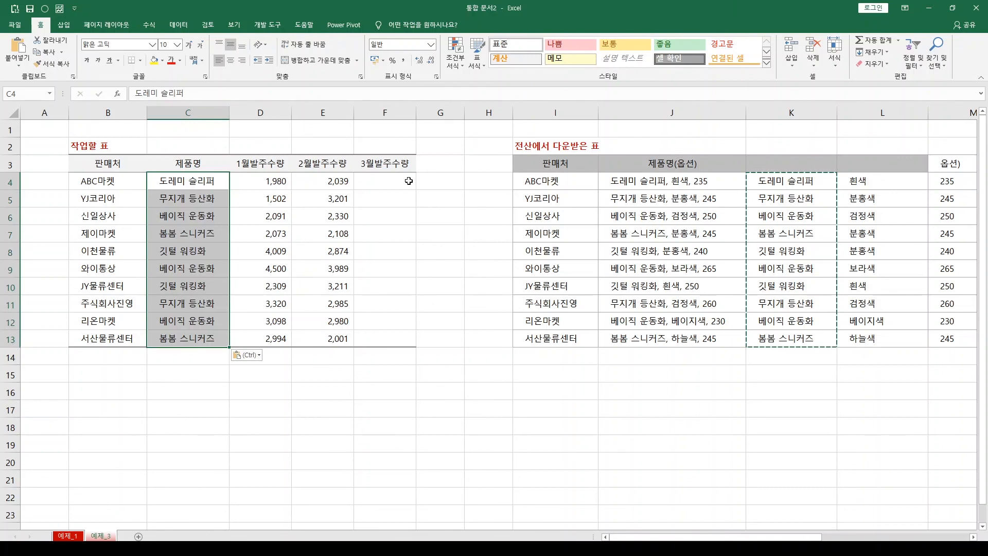